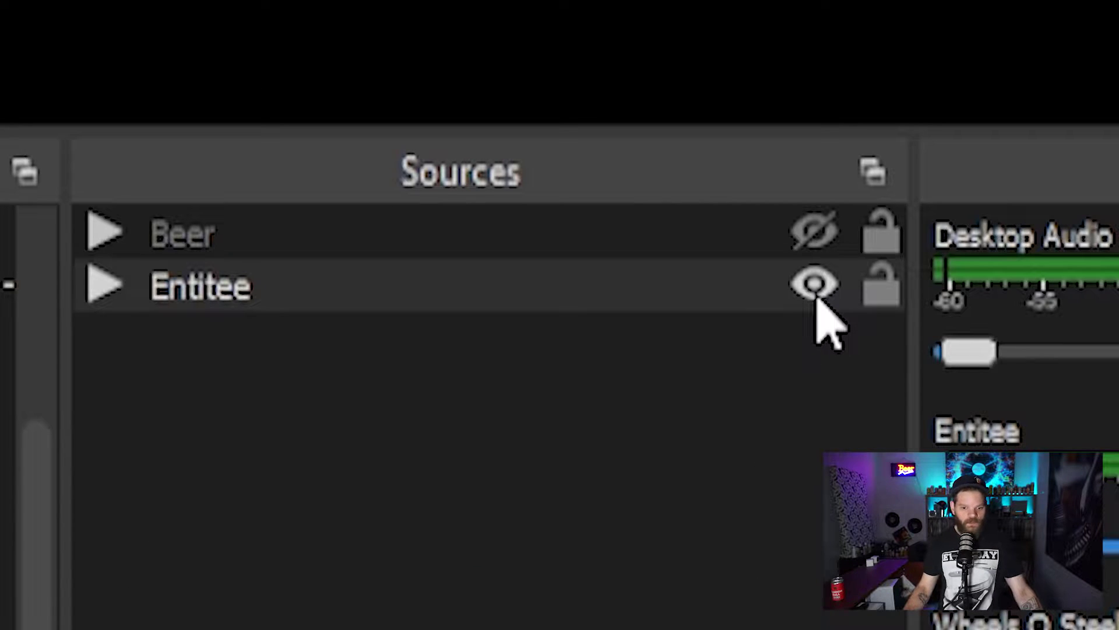
Hide the Entitee source in the OBS scene's source list
left_click(816, 295)
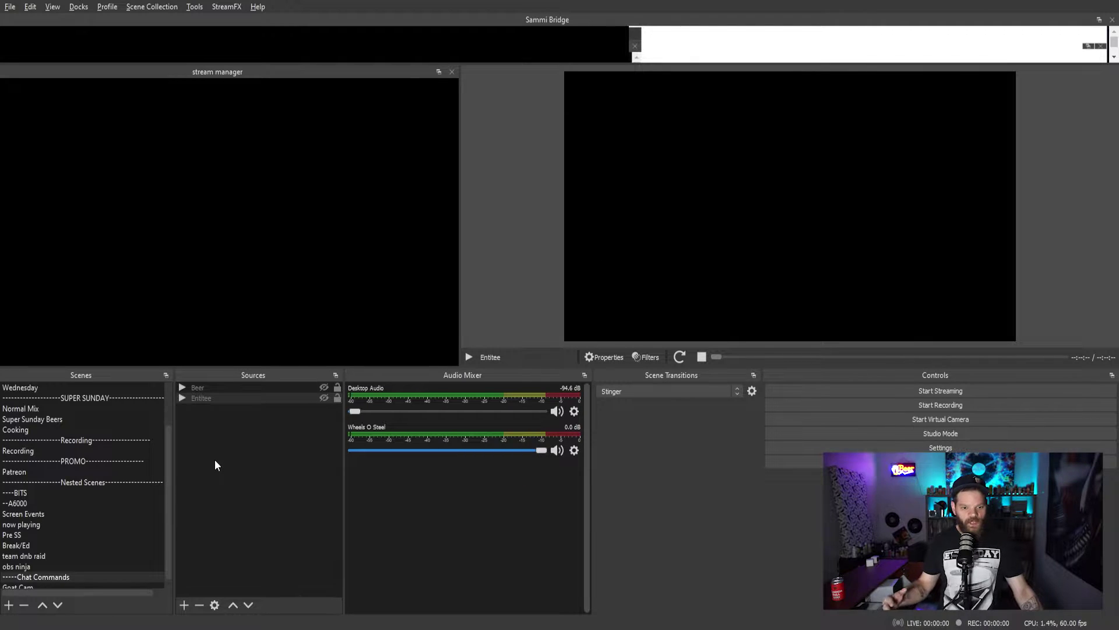
left_click(214, 461)
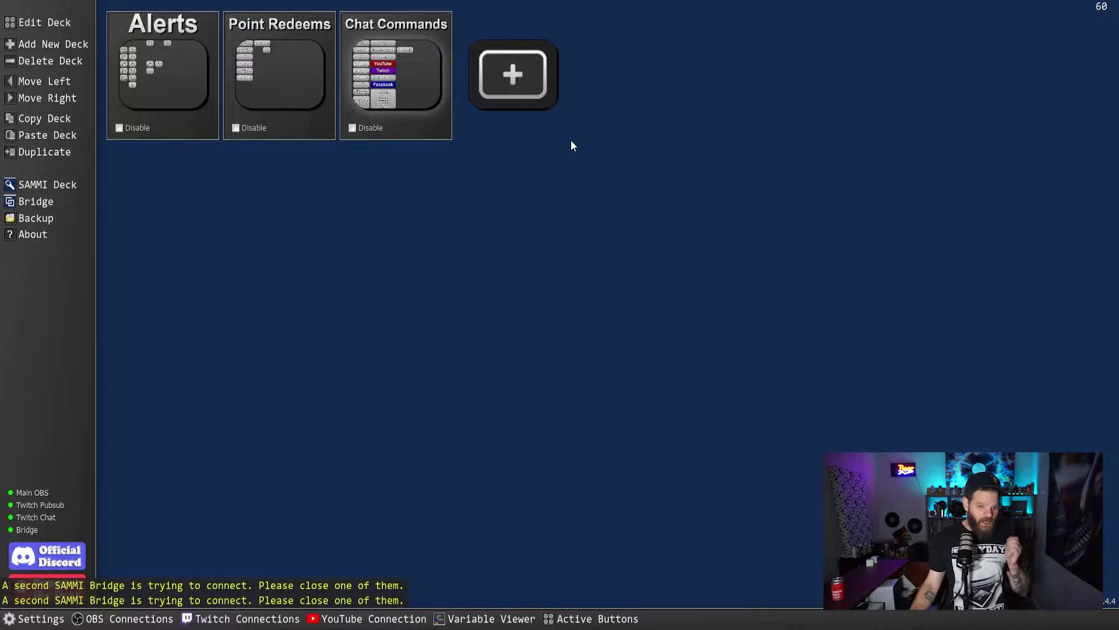
Switch to SAMMI, open the Chat Commands deck for editing and create a new button in the empty cell beside Check Out
double_click(362, 55)
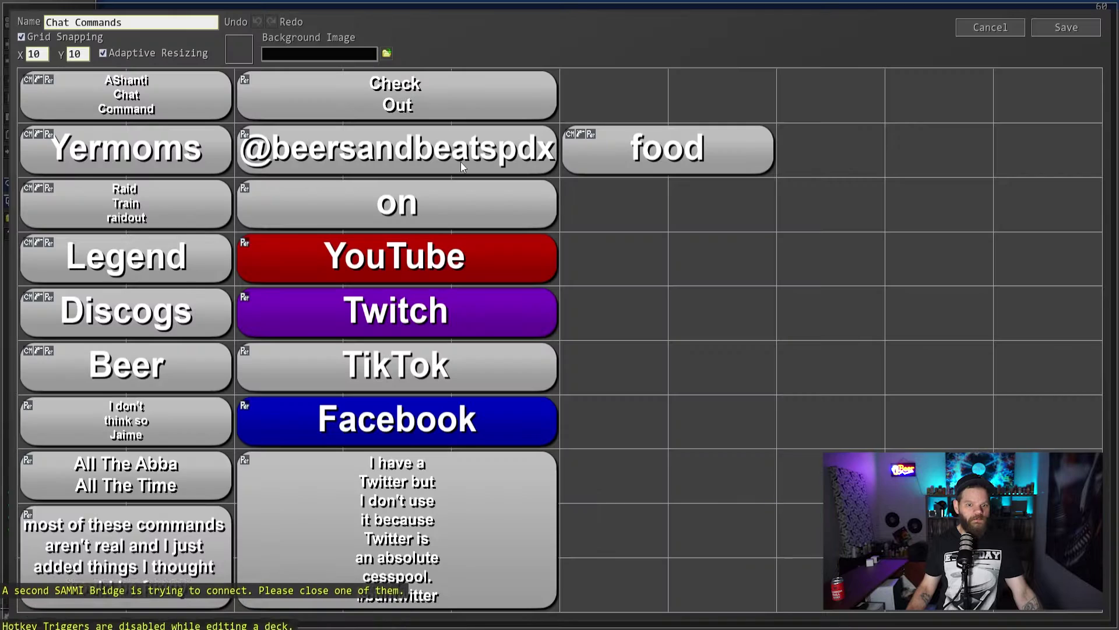
double_click(610, 88)
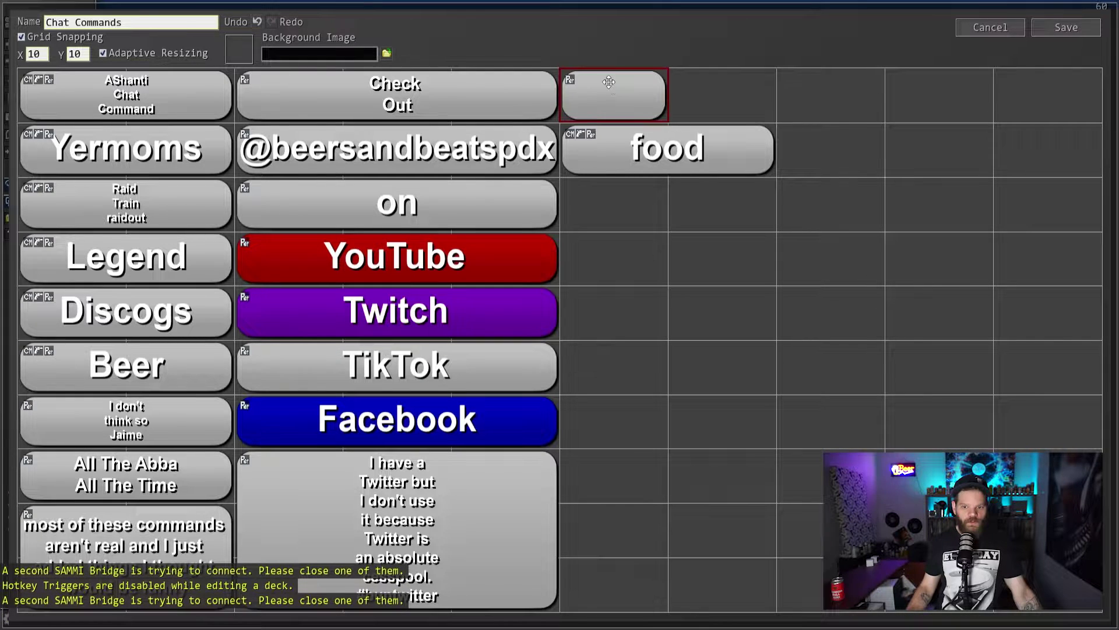
right_click(729, 81)
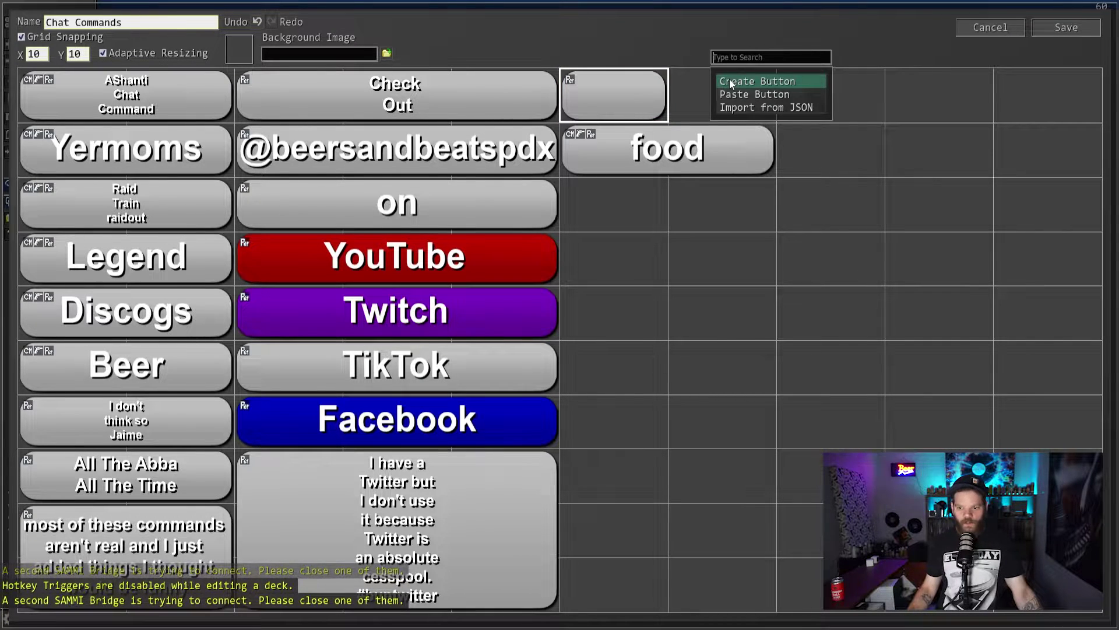
left_click(606, 92)
Give the new button a Twitch Chat trigger with the message !entitee, allowed only for Sub and Founder, and save it
right_click(613, 88)
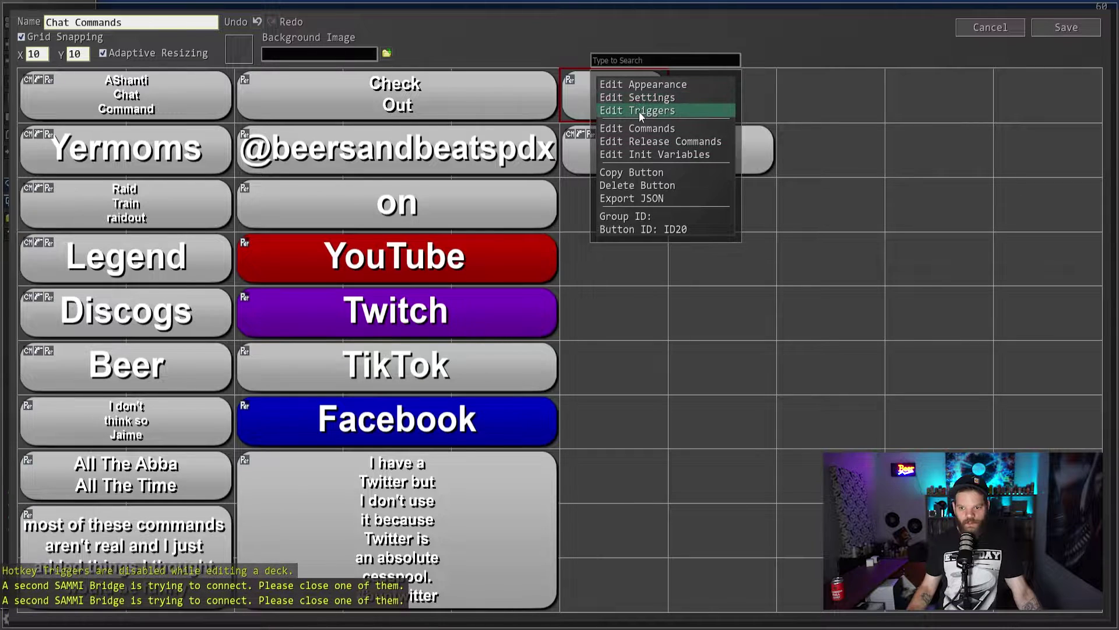
left_click(639, 110)
left_click(547, 150)
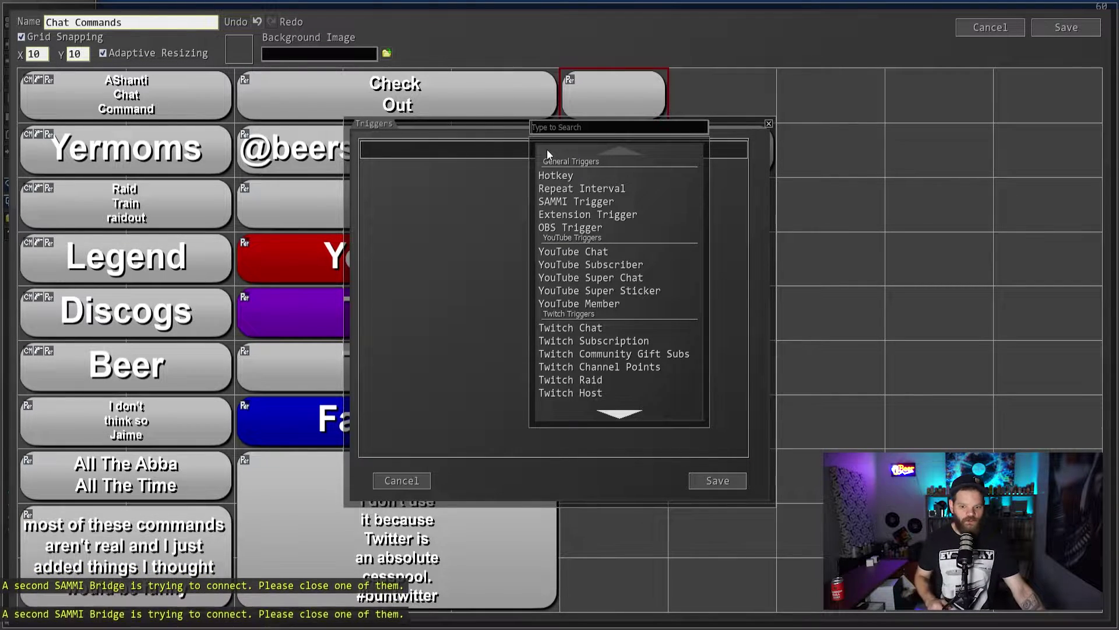
type("chat")
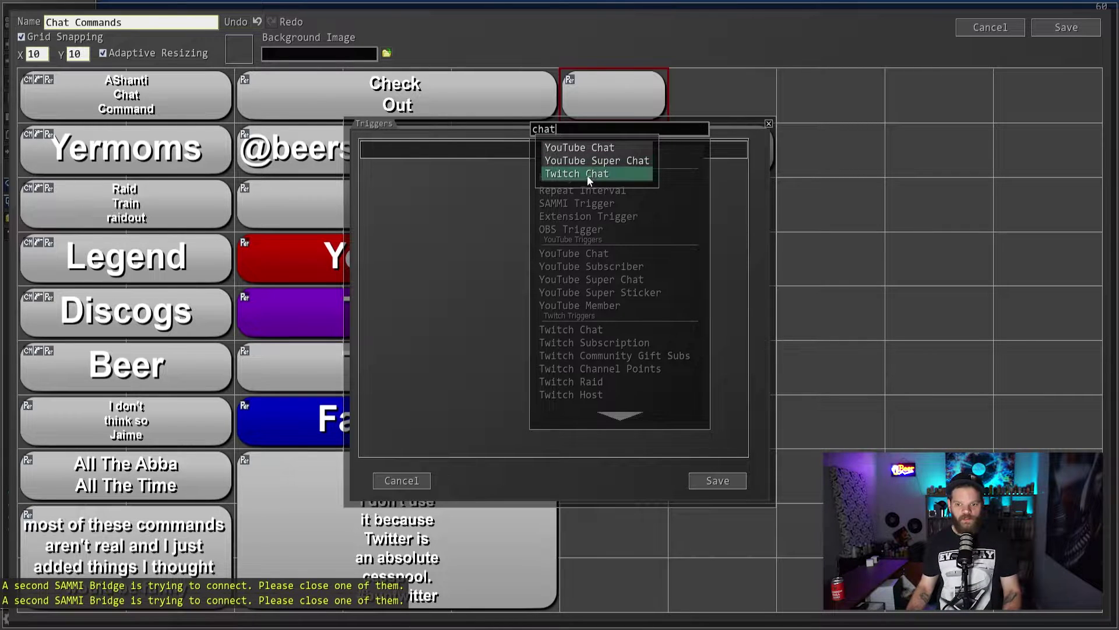
left_click(586, 174)
left_click_drag(406, 163, 390, 151)
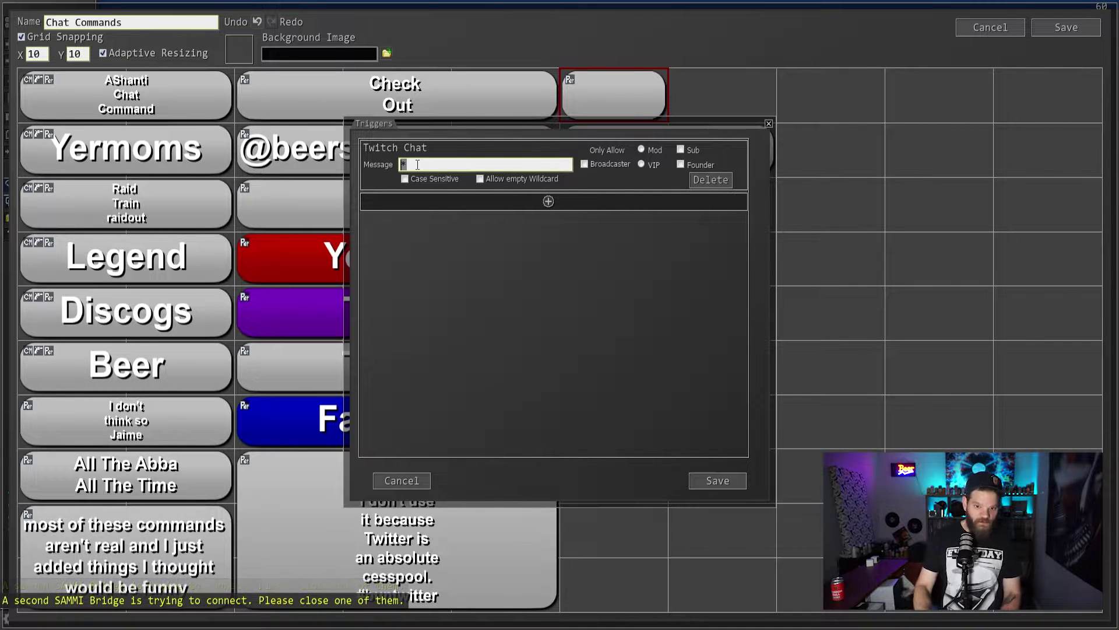
type("!")
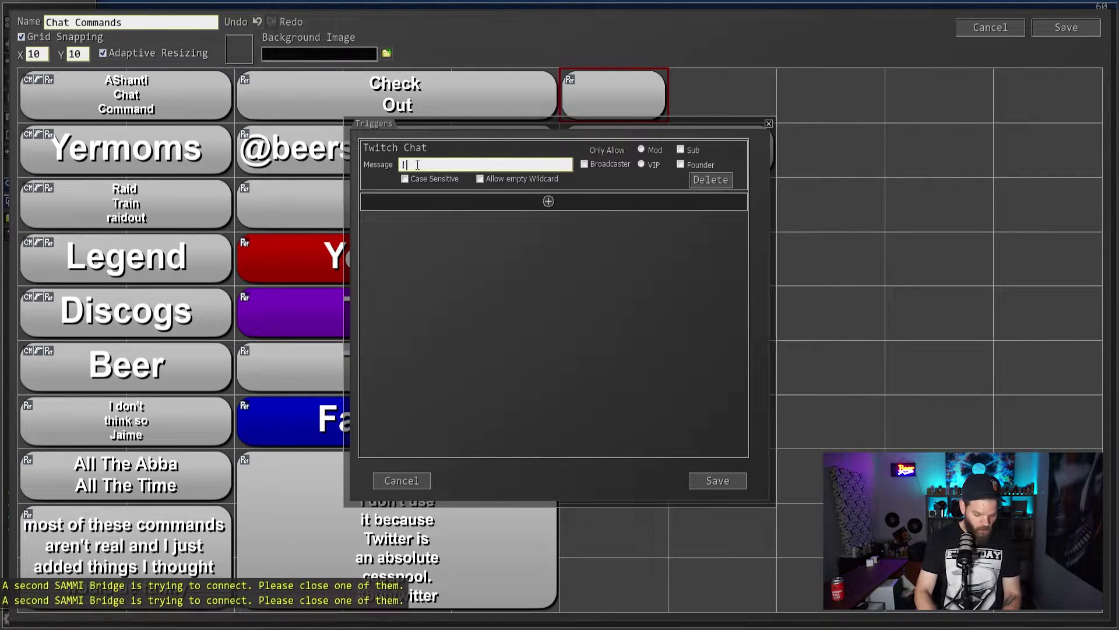
type("entitee")
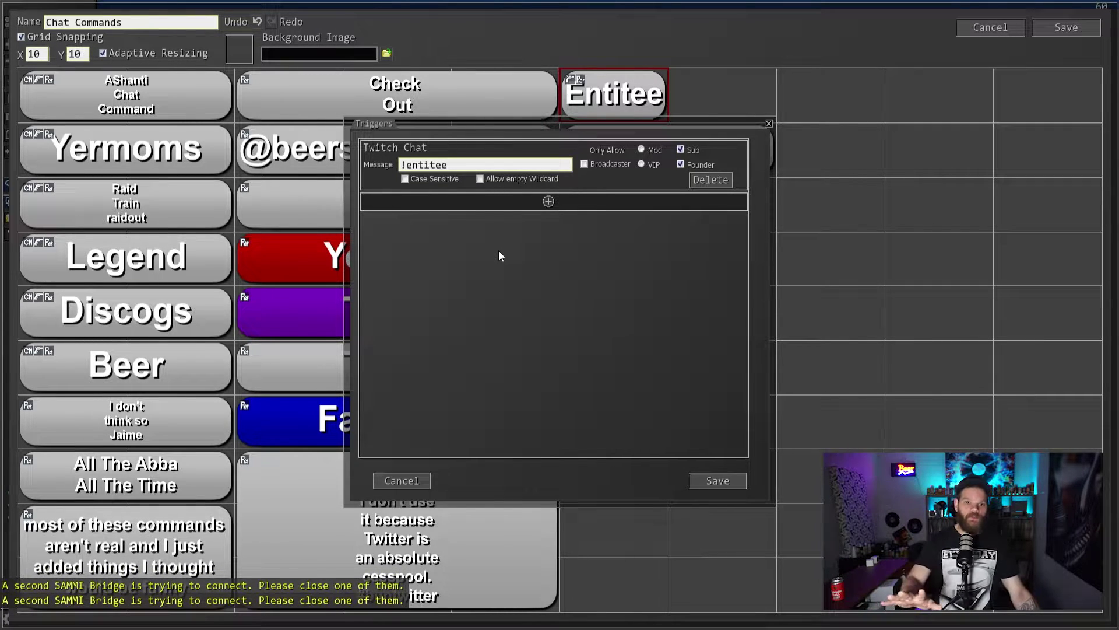
left_click(717, 480)
Set the new button's display text to Entitee and save its appearance
right_click(621, 101)
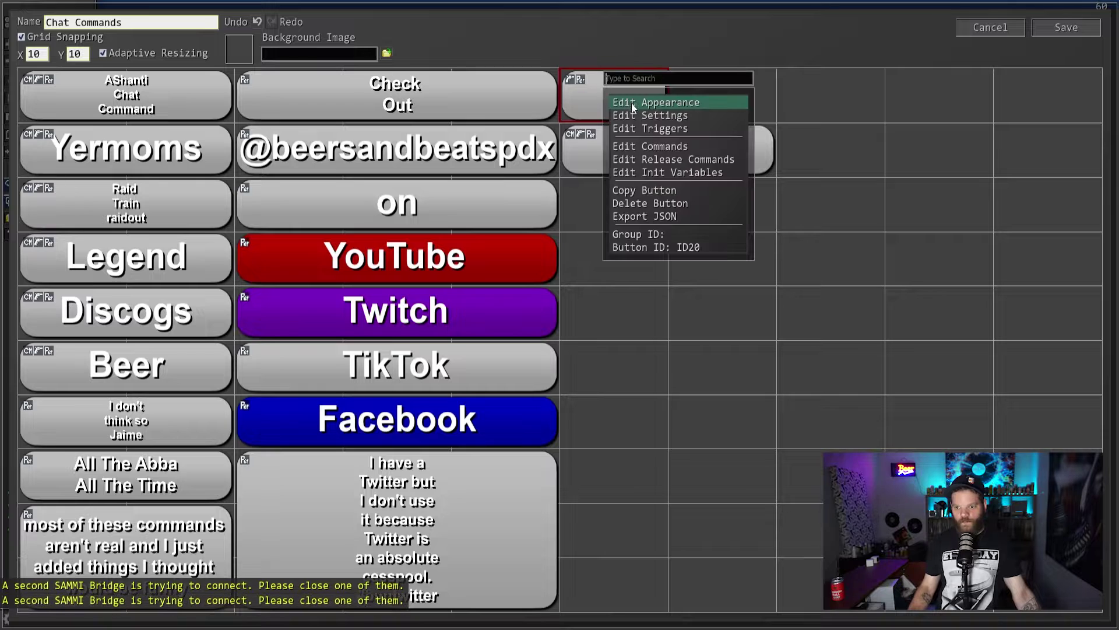
left_click(648, 109)
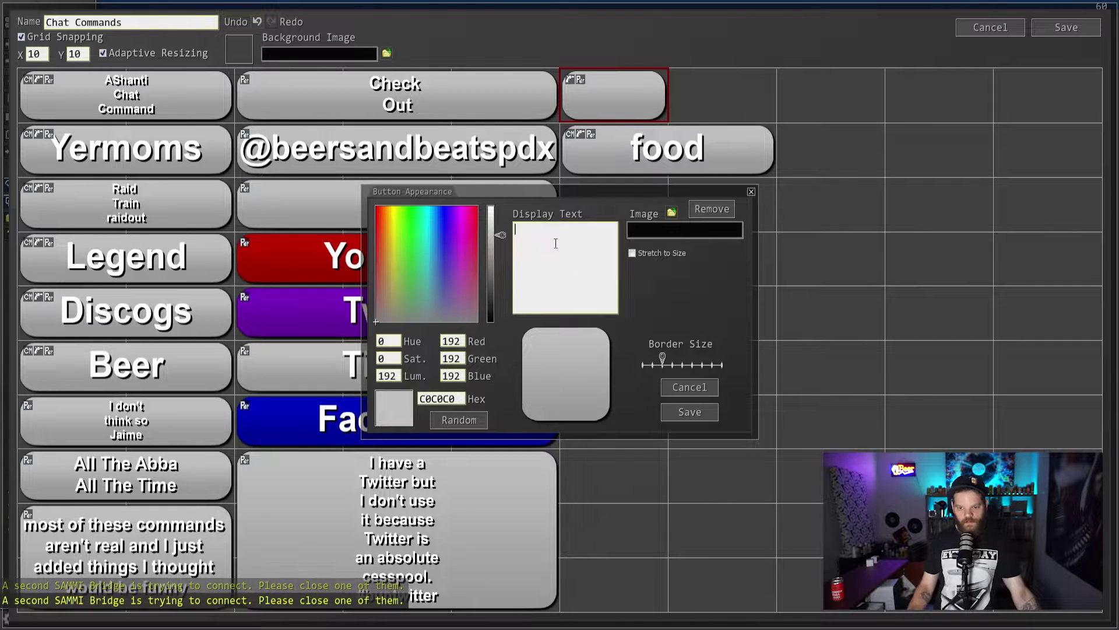
type("Entitee")
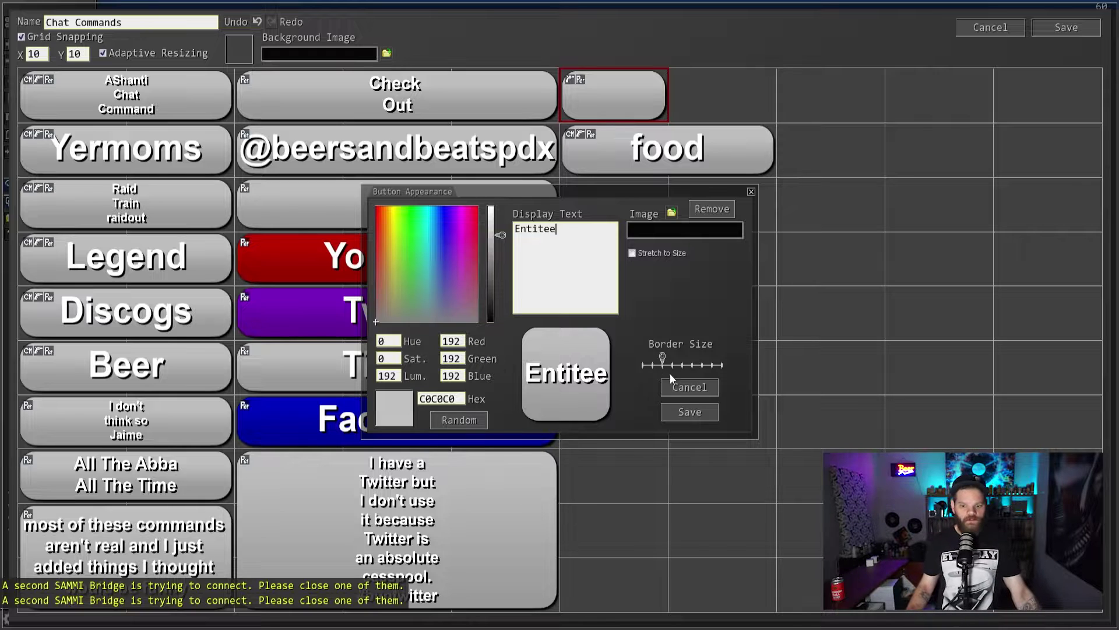
left_click(682, 412)
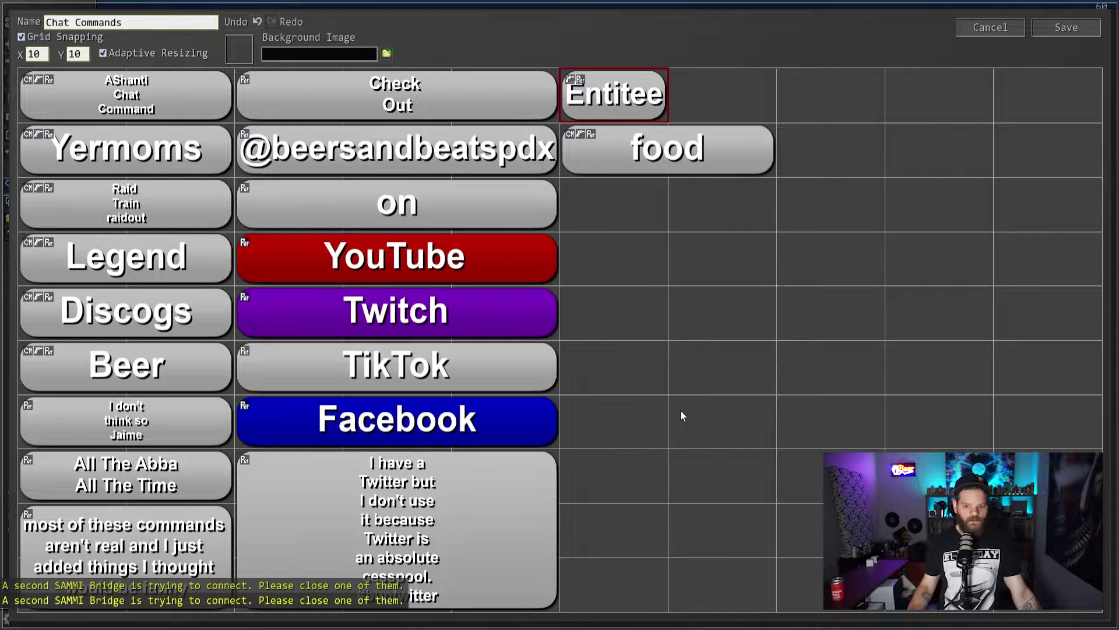
Review the Entitee button's appearance settings and its command list
right_click(615, 102)
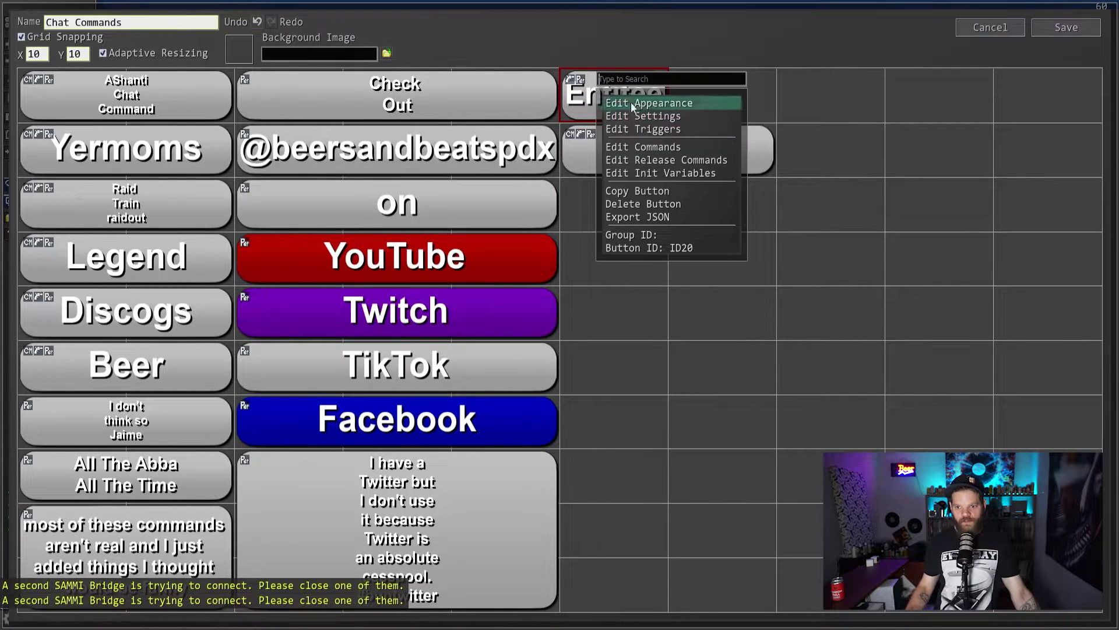
left_click(672, 103)
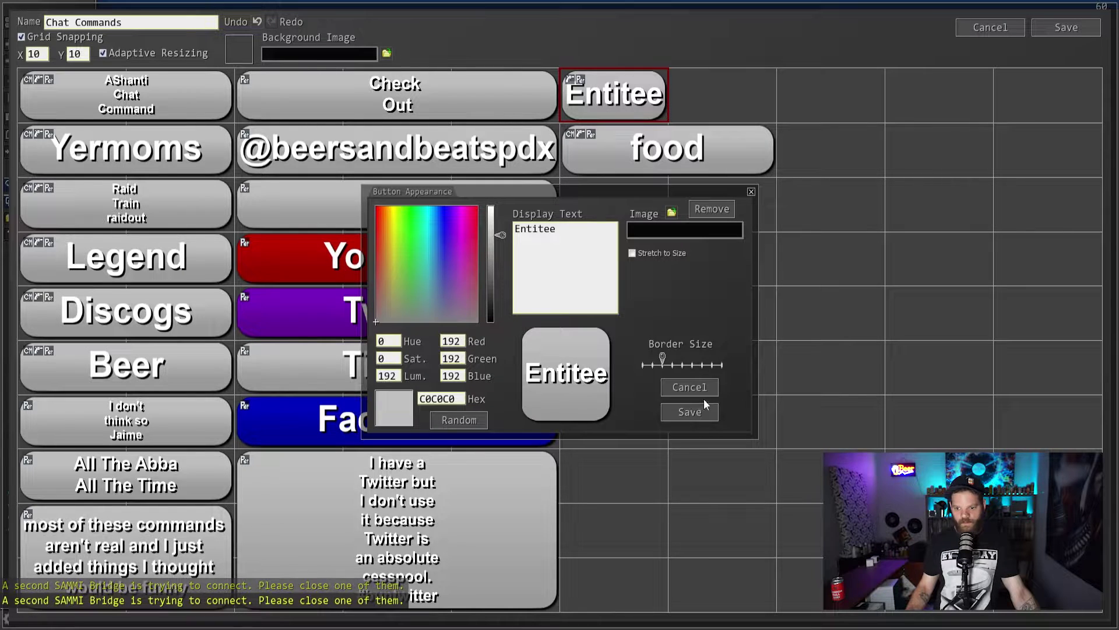
left_click(688, 410)
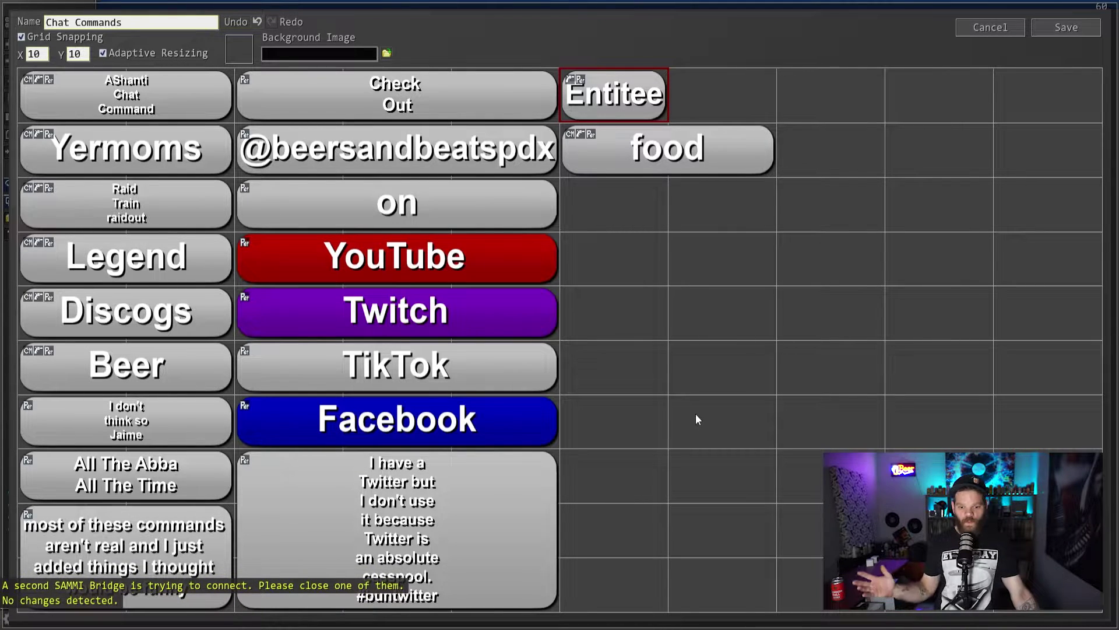
double_click(618, 101)
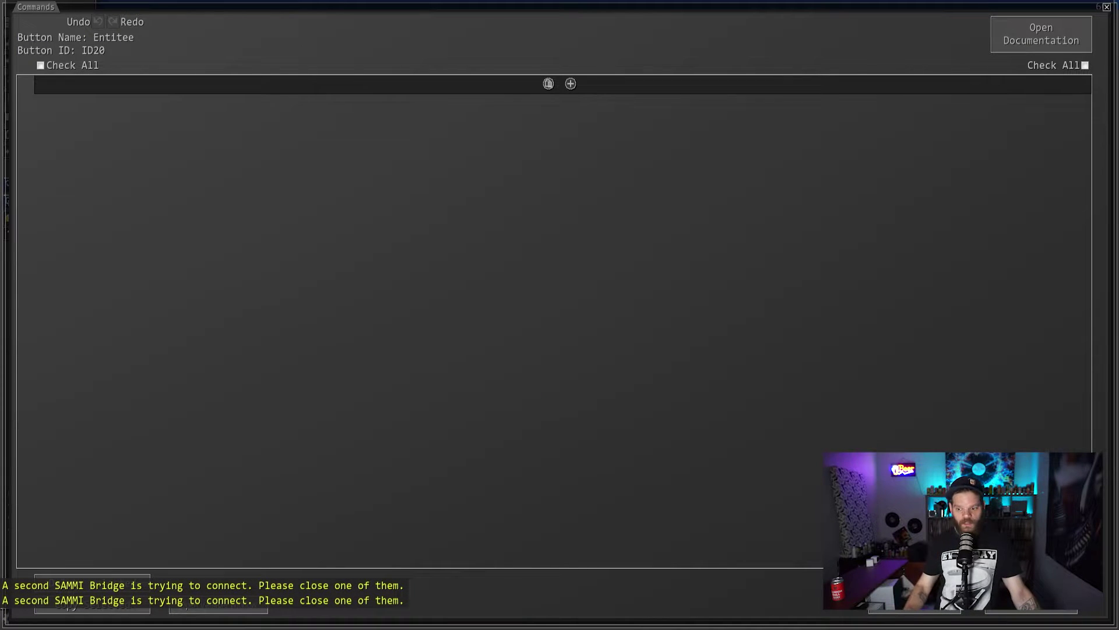
key("Escape")
Add a Source Change Visibility command to the Entitee button
right_click(642, 99)
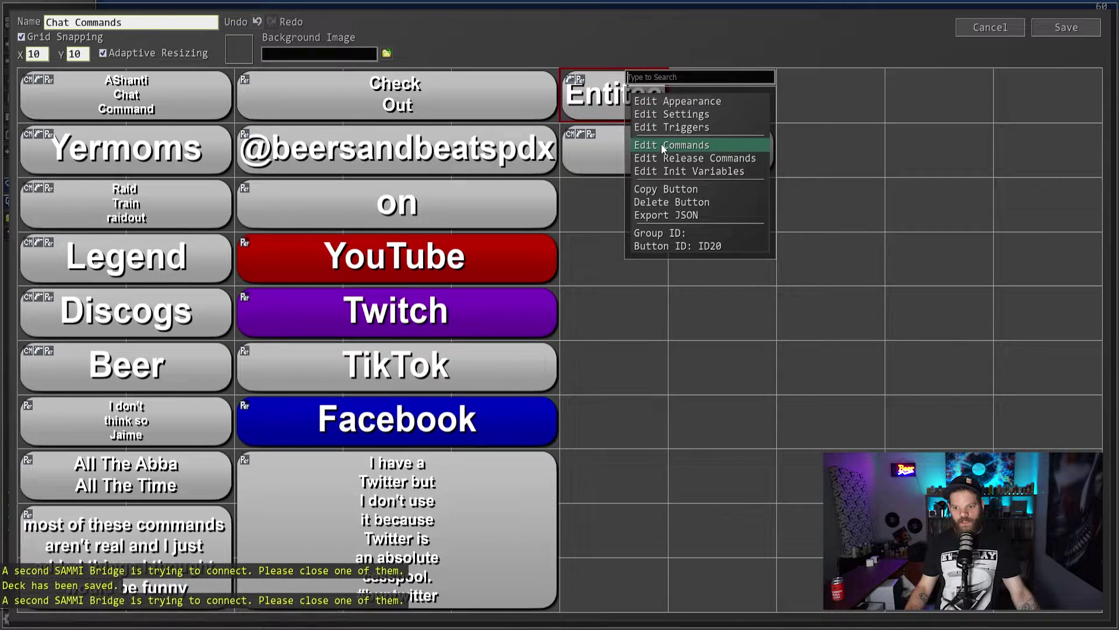
double_click(614, 96)
left_click(570, 85)
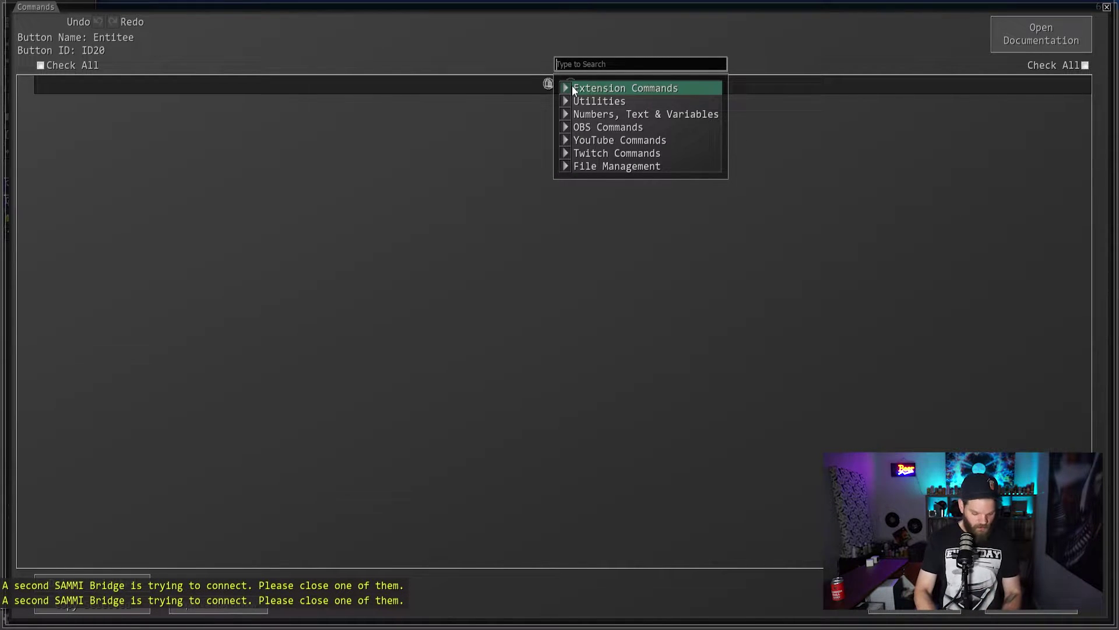
type("visi")
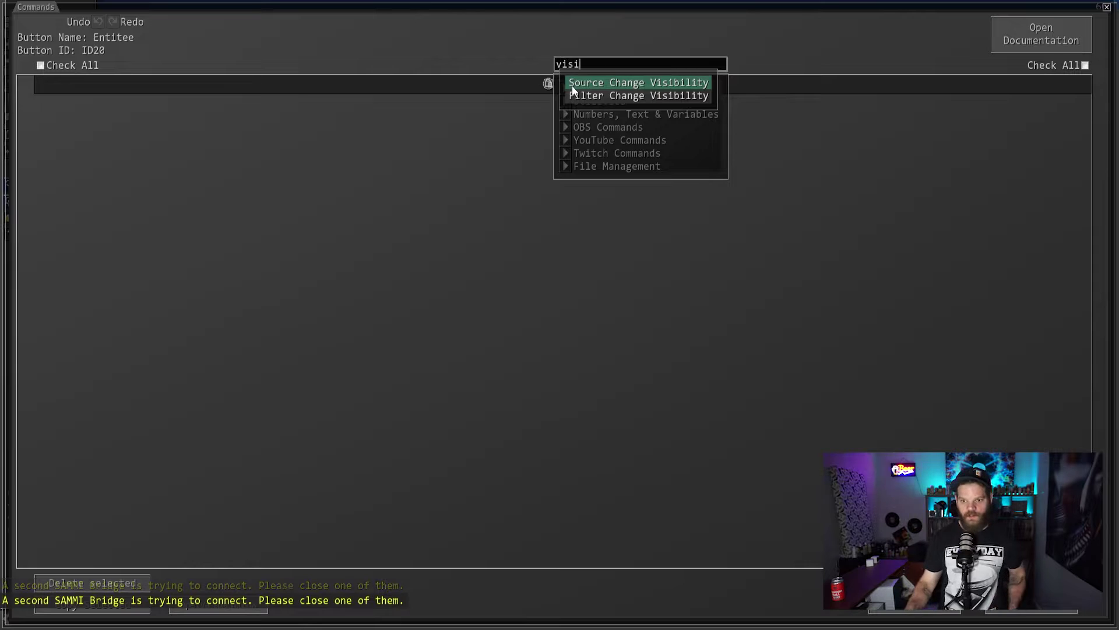
left_click(623, 85)
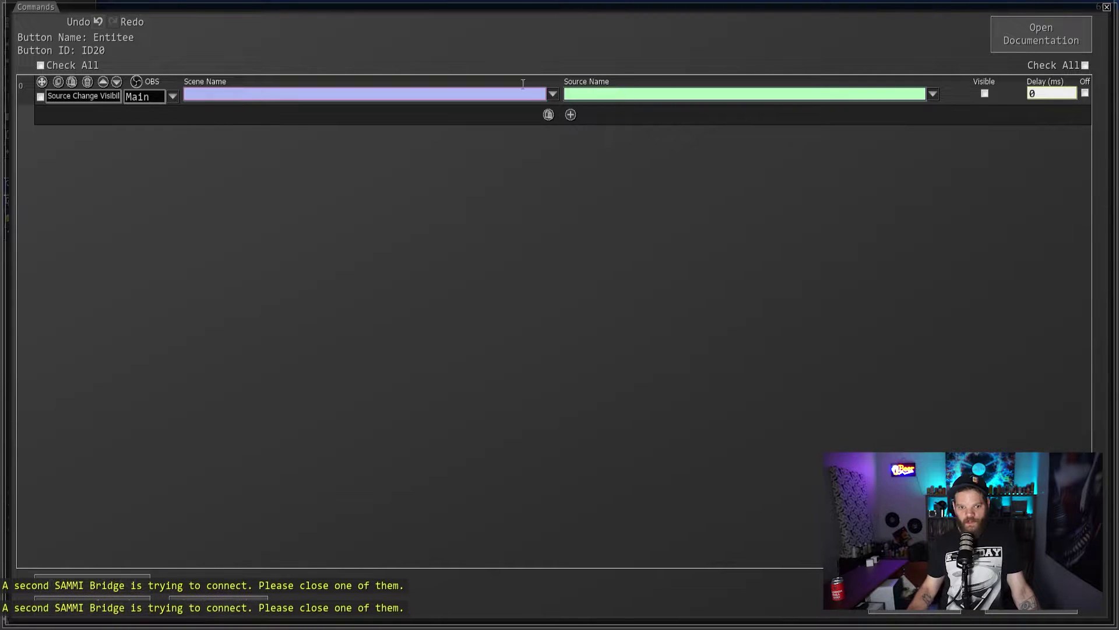
Set the command's scene to -----Chat Commands and source to Entitee, mark it Visible with no delay, and save
left_click(553, 94)
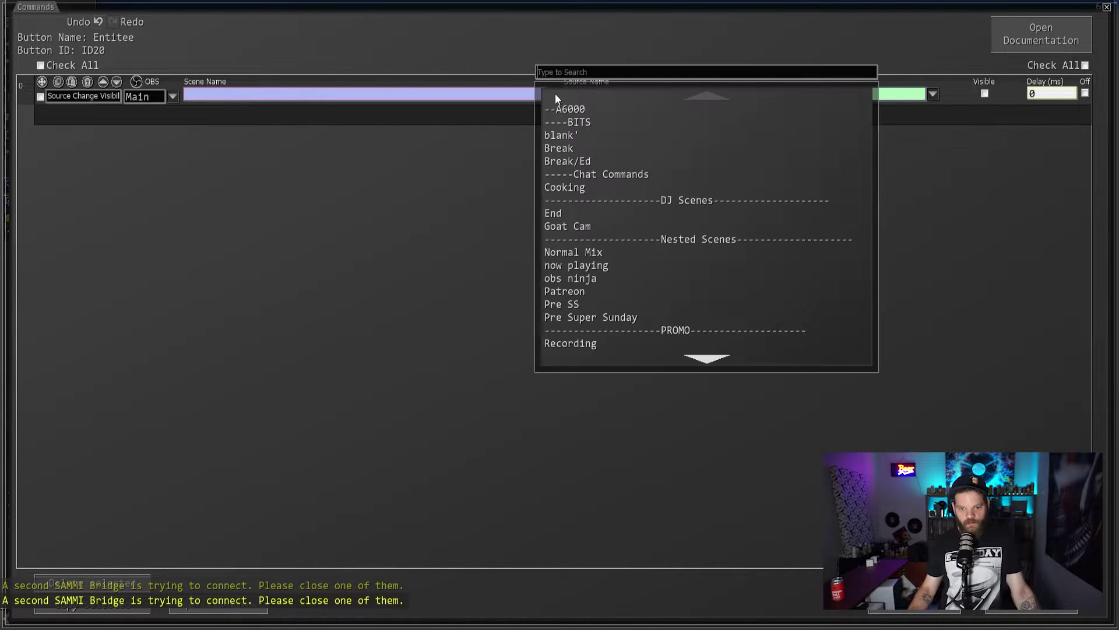
left_click(617, 175)
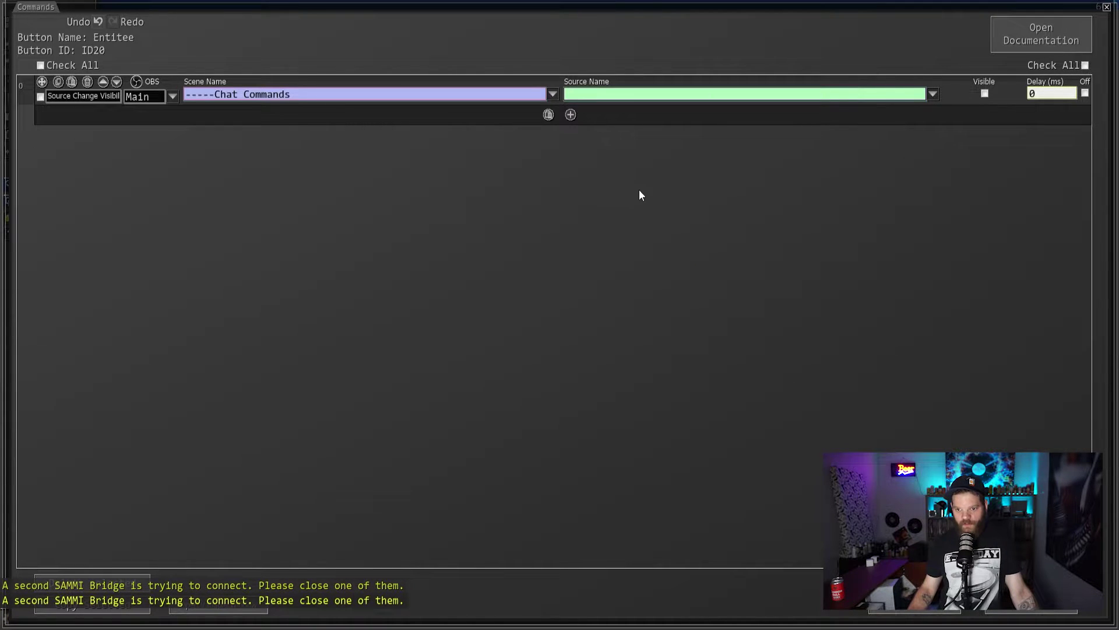
left_click(933, 94)
left_click(945, 120)
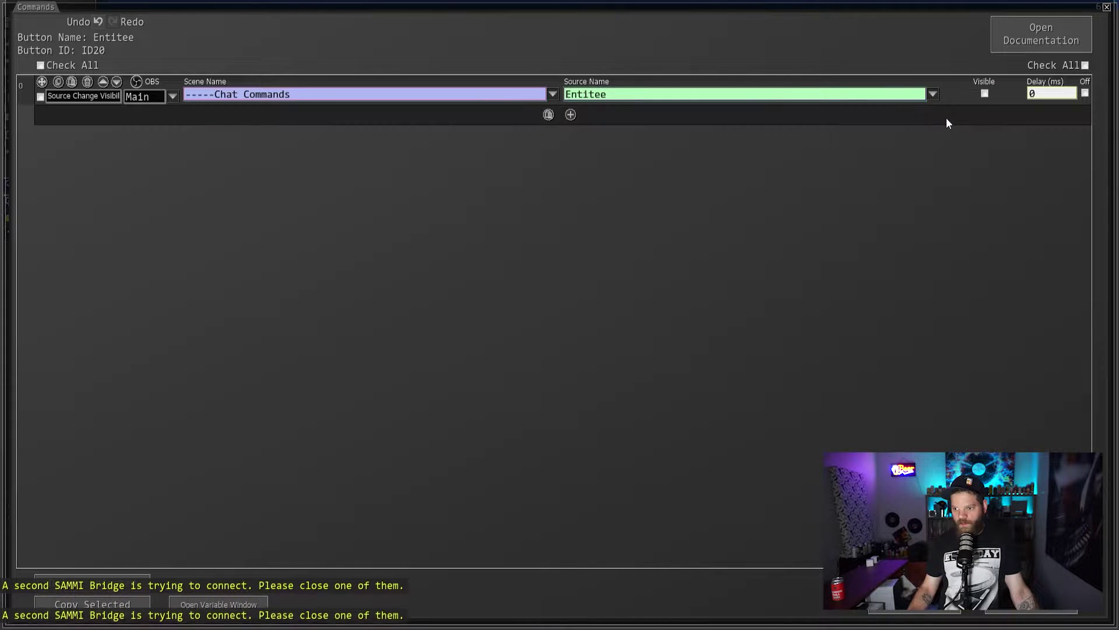
left_click(984, 94)
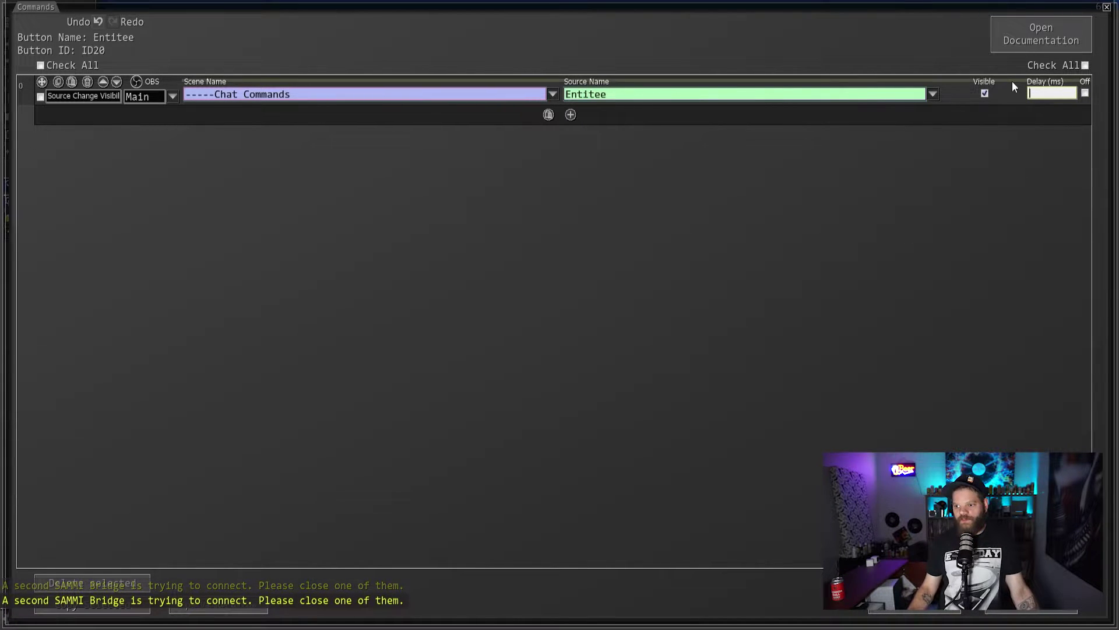
left_click(1045, 94)
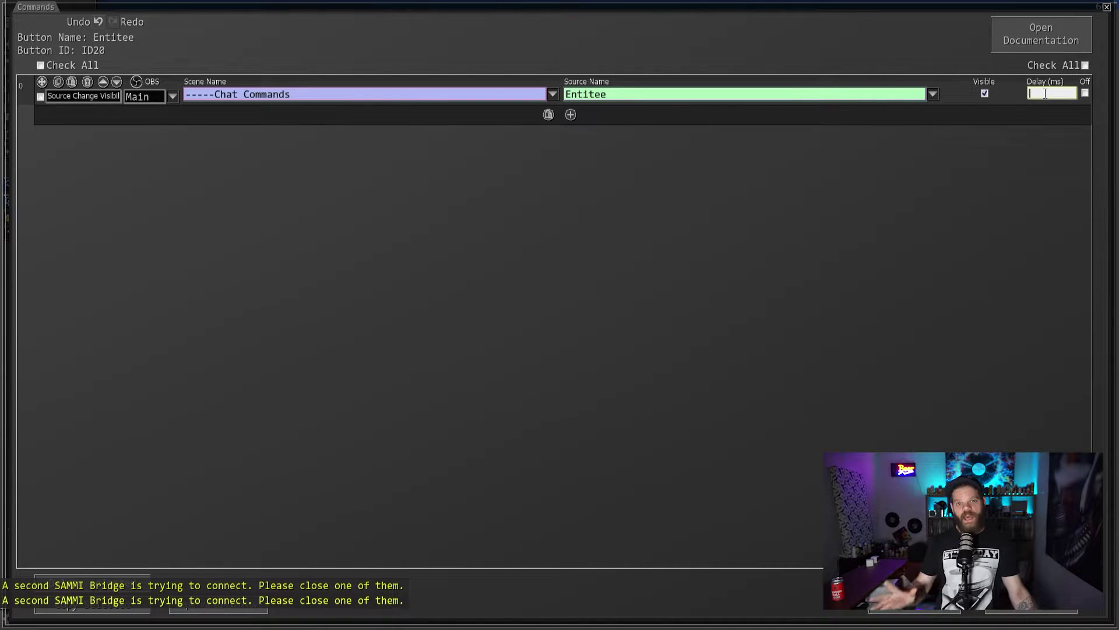
left_click(1016, 148)
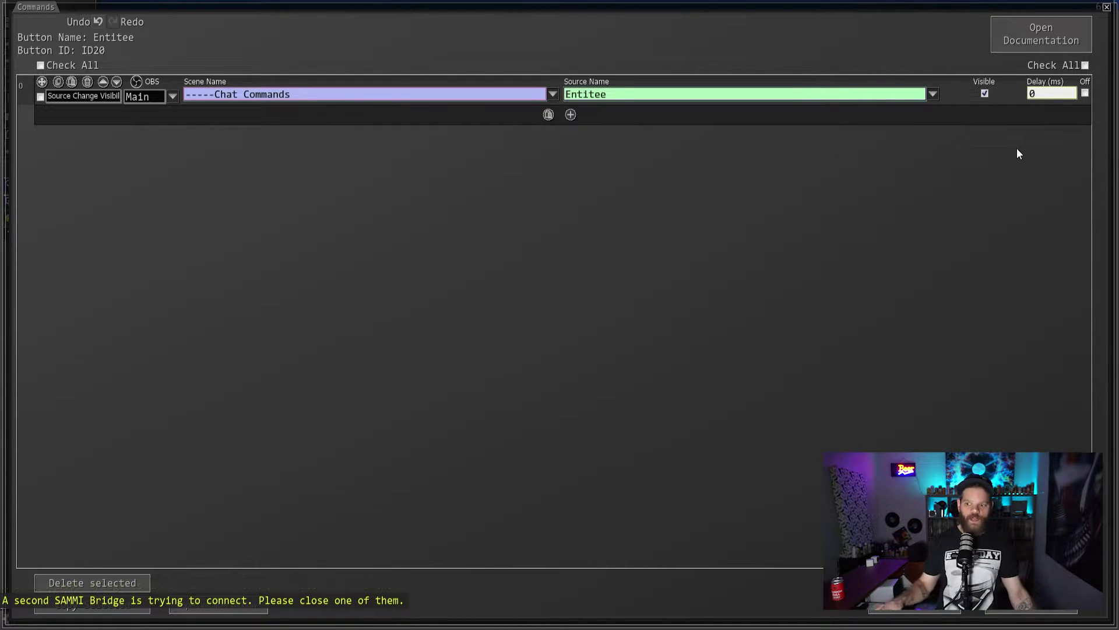
left_click(58, 82)
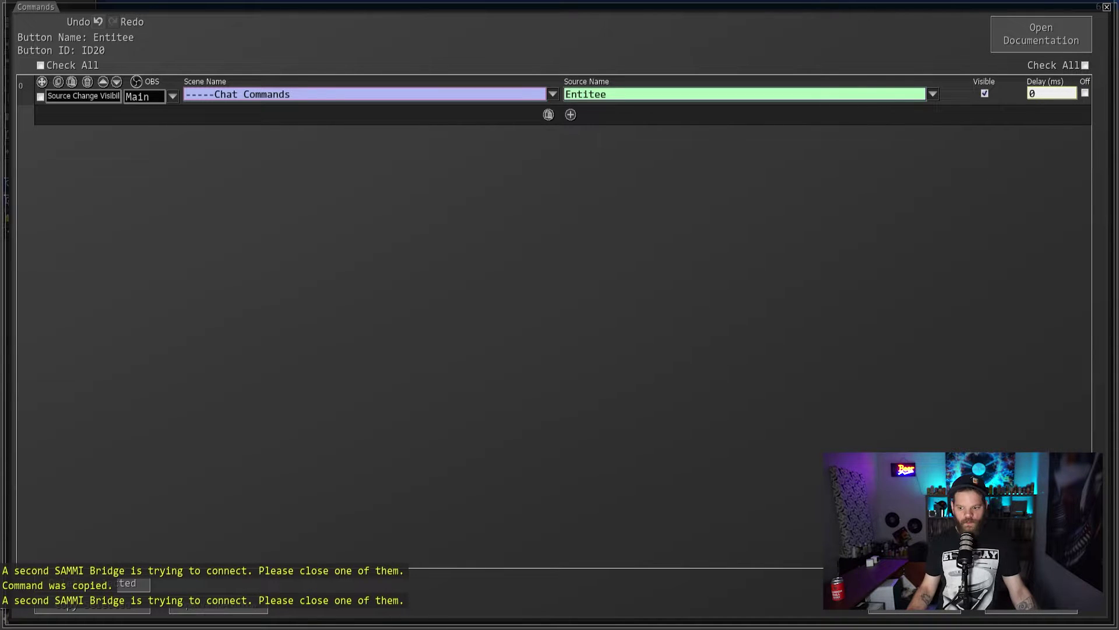
key("ctrl+s")
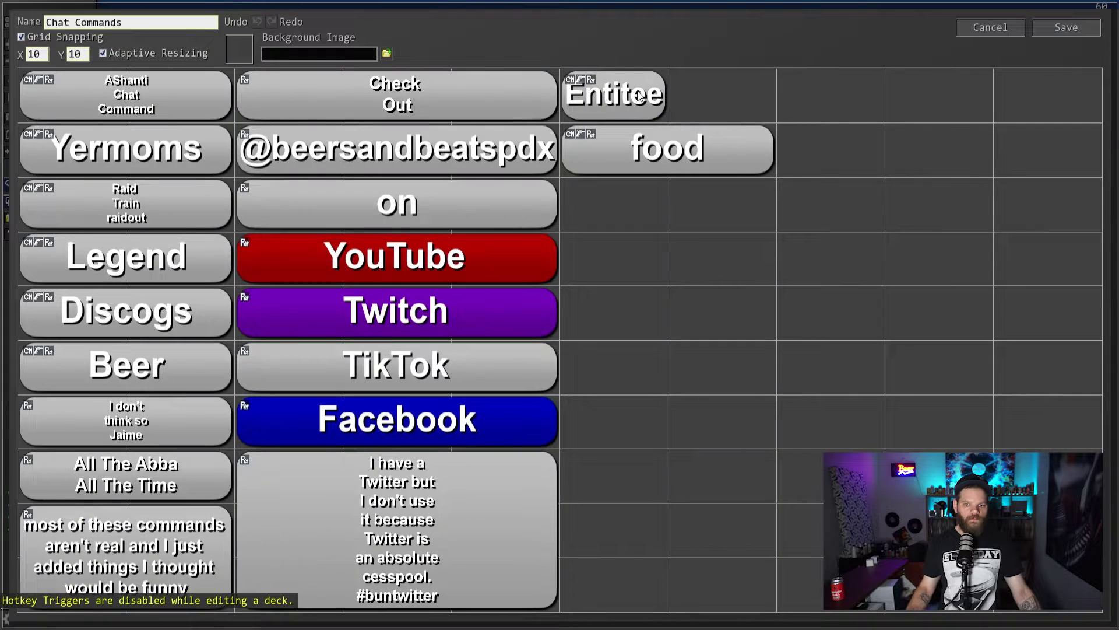
Duplicate the Entitee button's Source Change Visibility command and turn off Visible in the copy
double_click(638, 91)
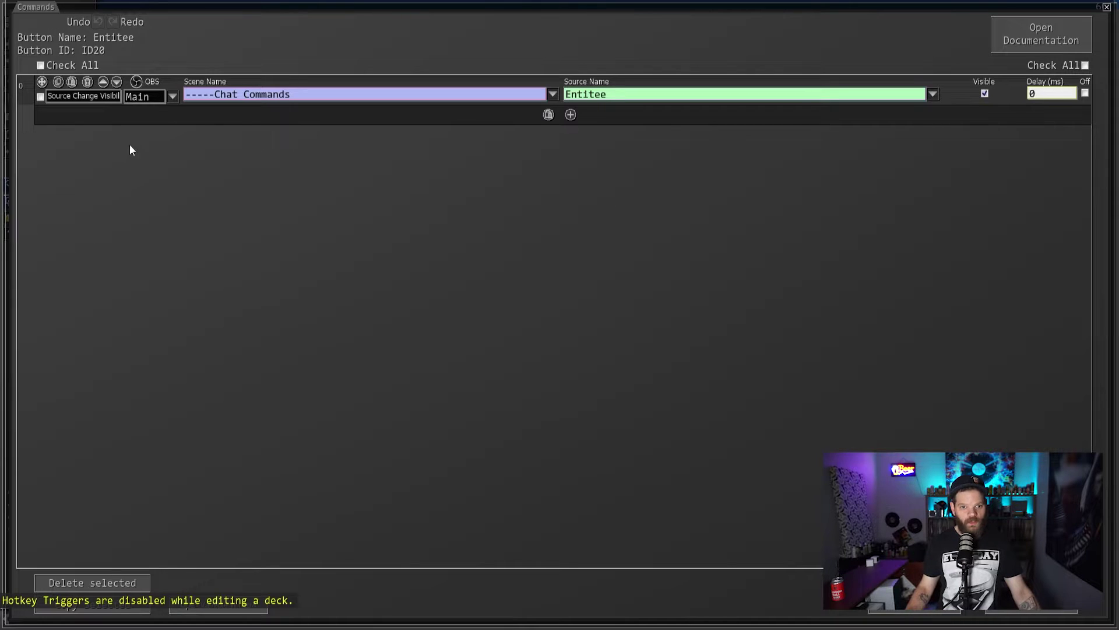
left_click(58, 82)
left_click(547, 115)
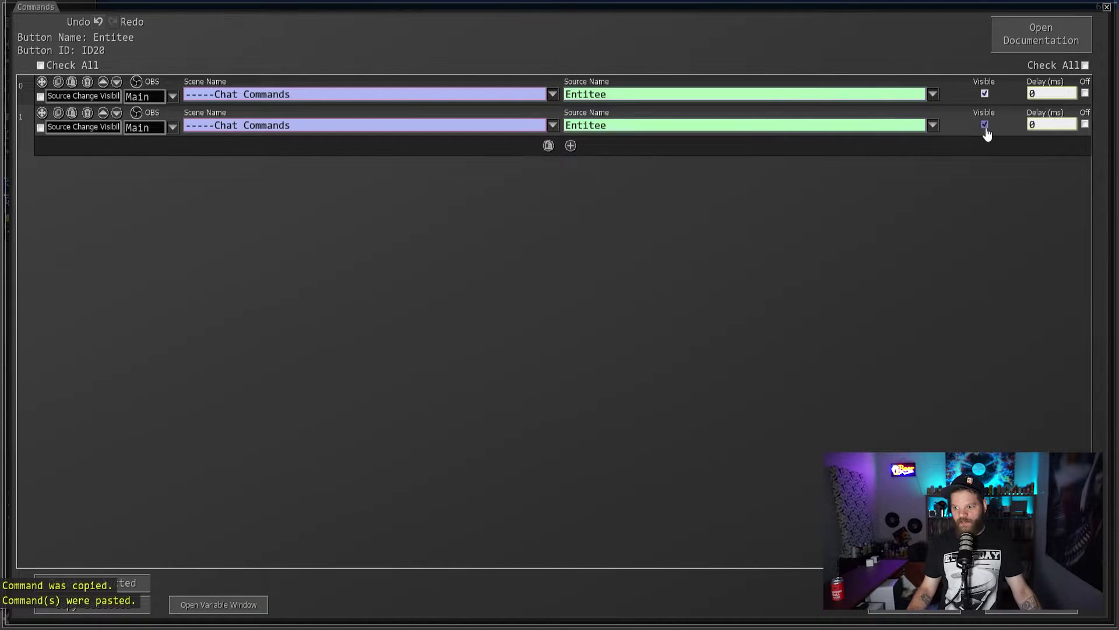
left_click(985, 124)
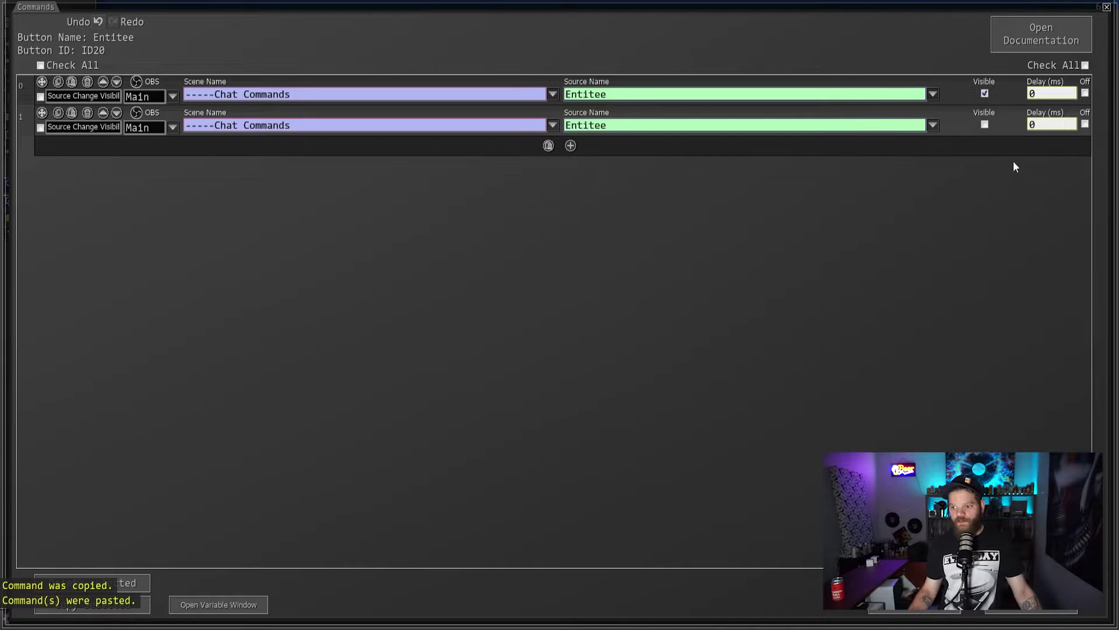
Set the second Source Change Visibility command's delay to 6000 ms, save the button, and toggle the Entitee source's visibility in OBS
left_click(1049, 124)
key("BackSpace")
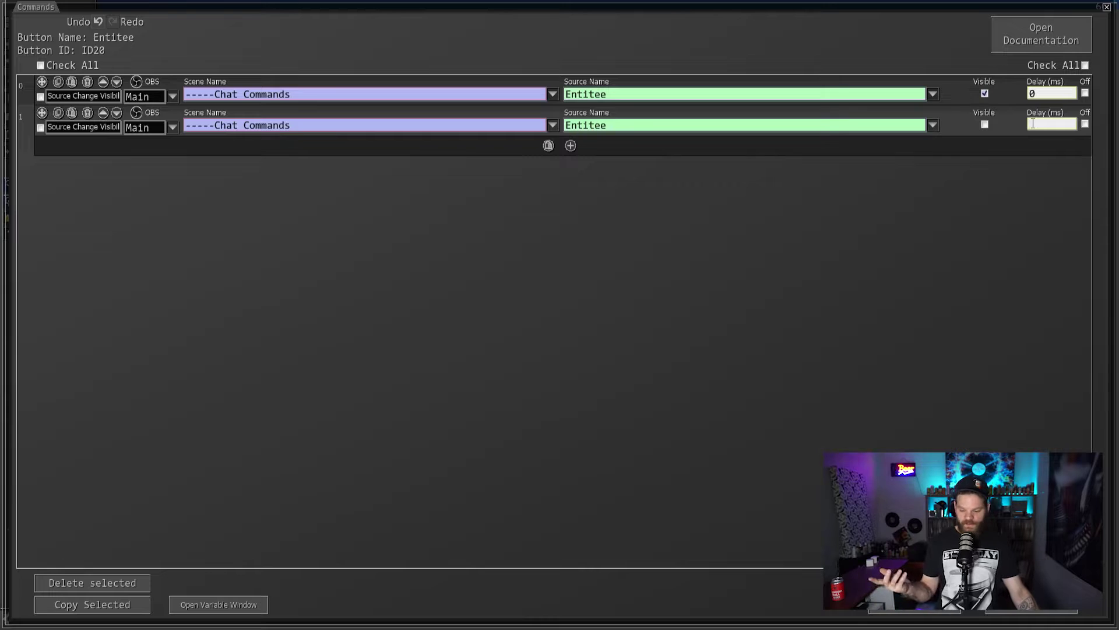
type("6000")
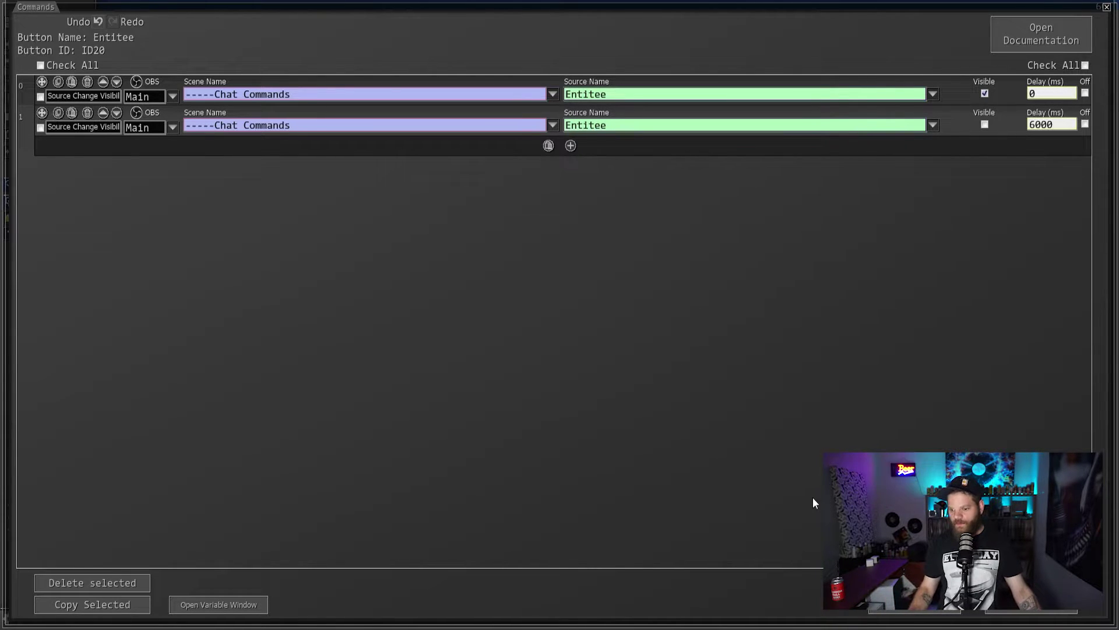
key("ctrl+s")
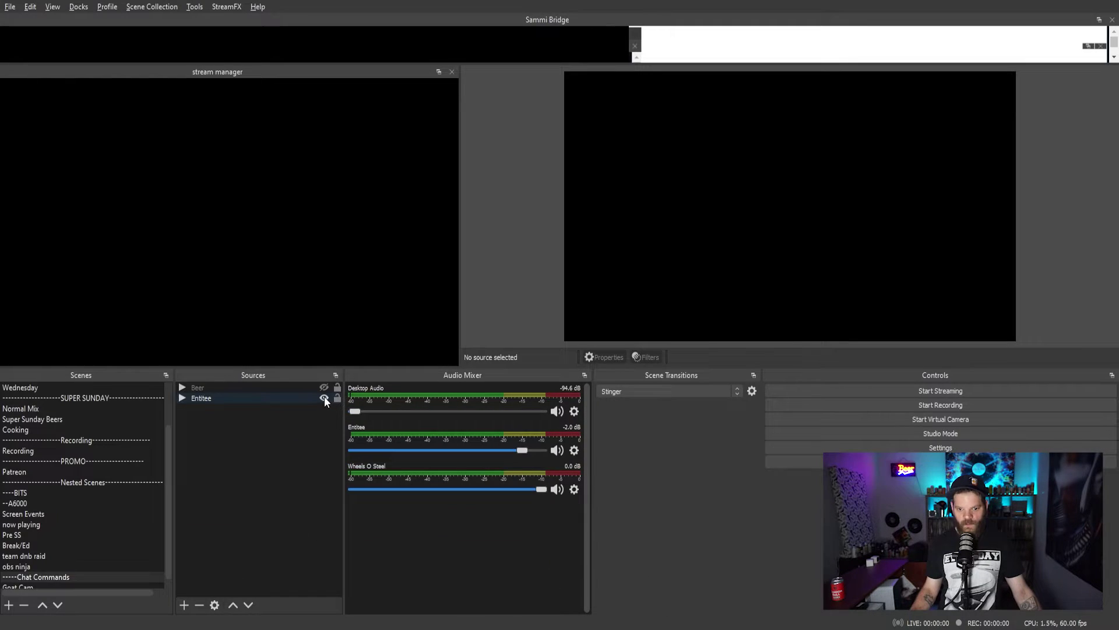
left_click(325, 396)
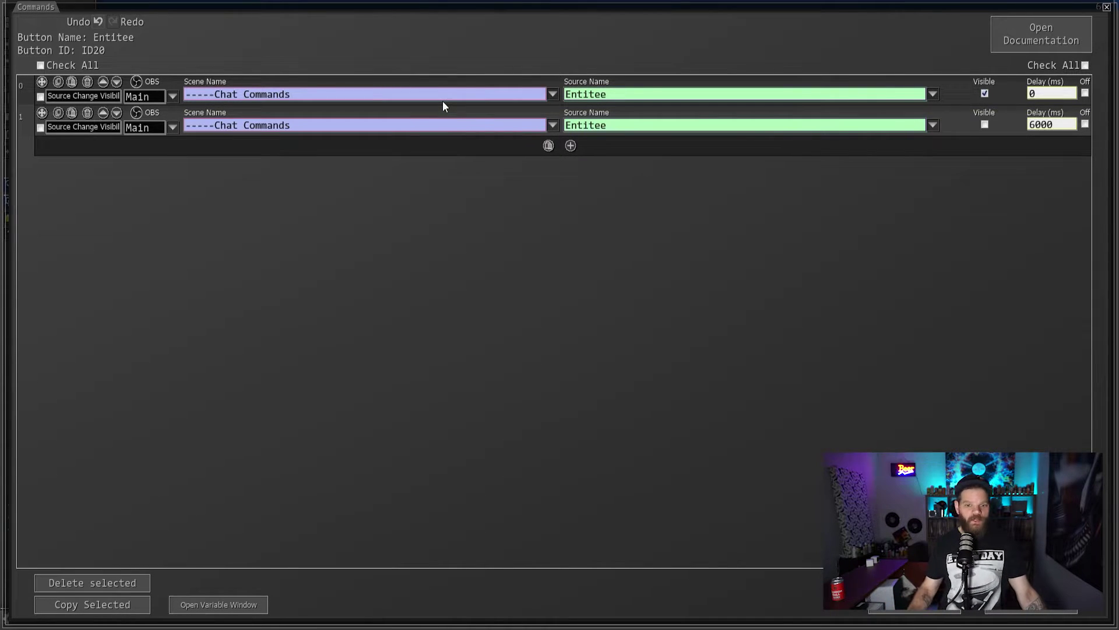
Insert a Twitch: Send Chat Message command between the two Source Change Visibility commands
right_click(554, 89)
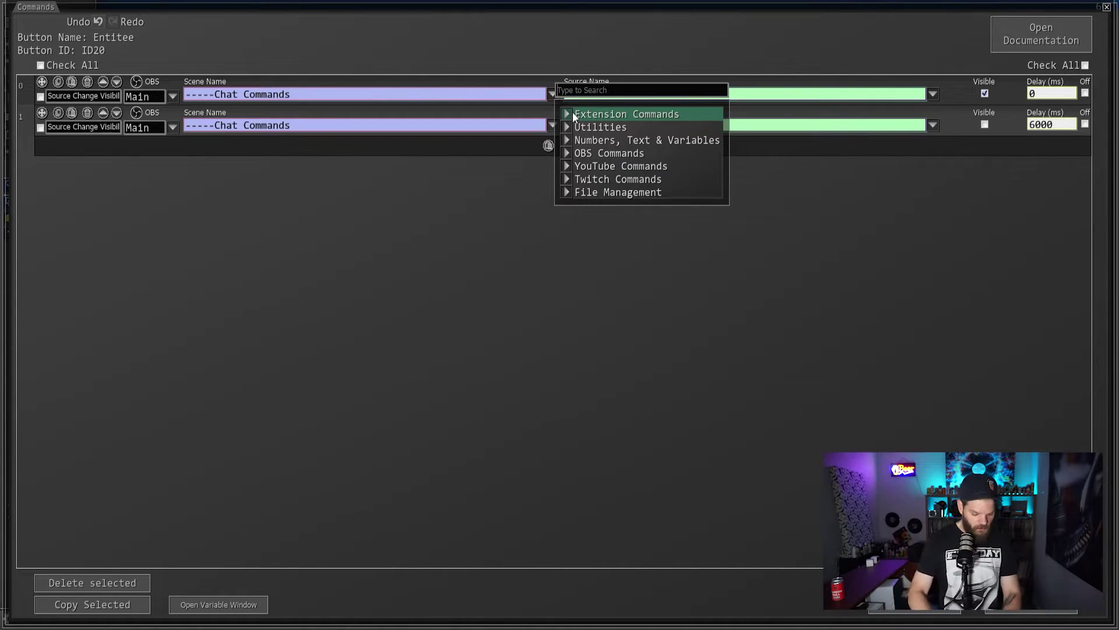
type("chat")
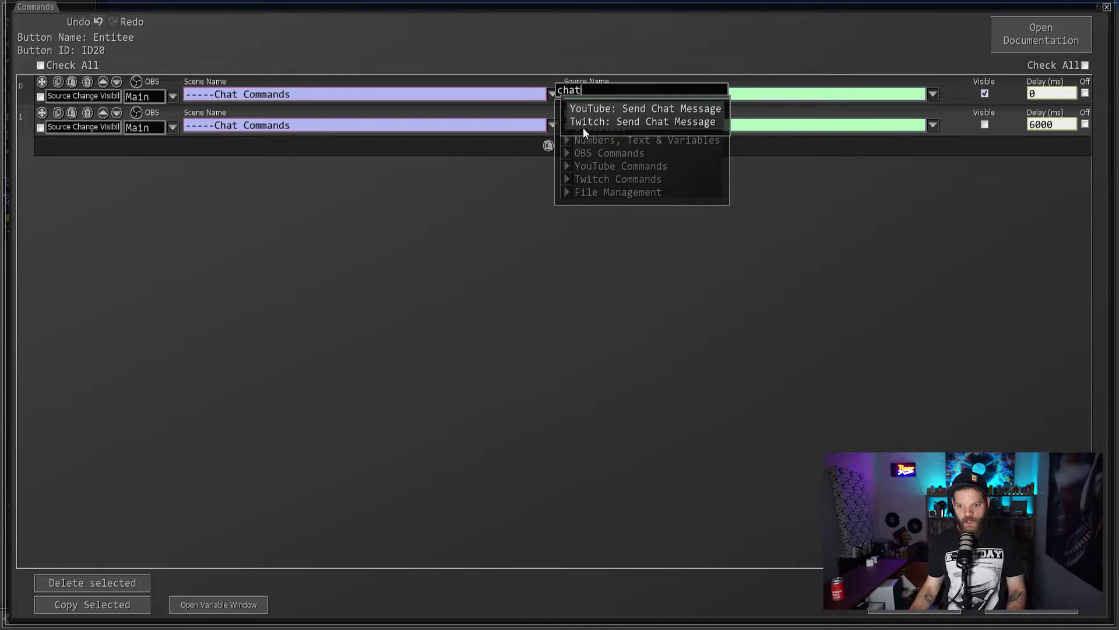
left_click(583, 123)
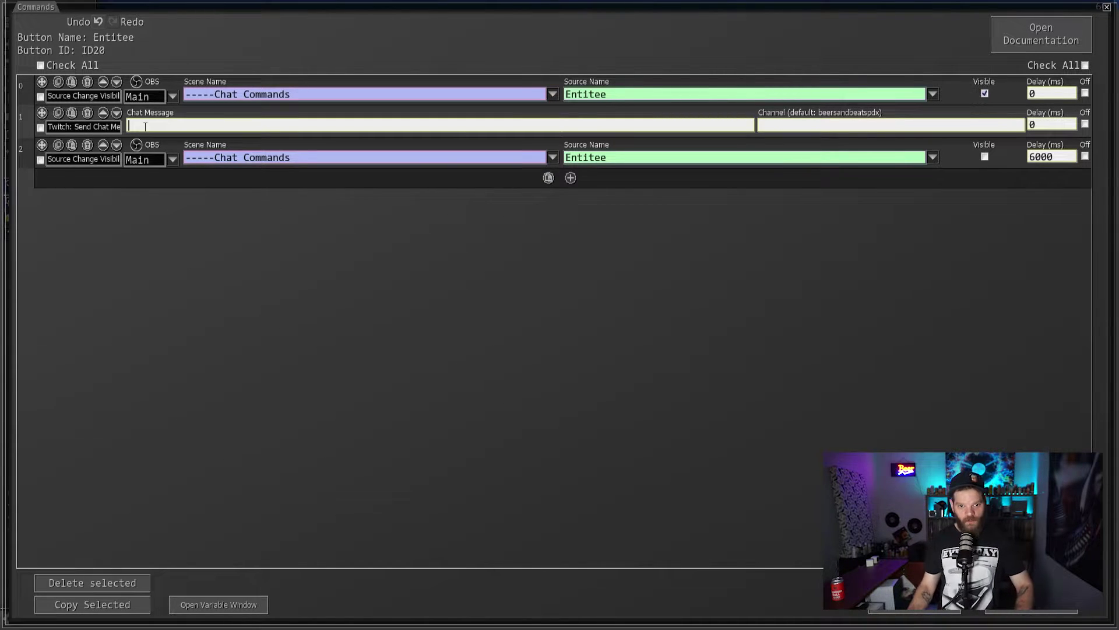
type("OH ")
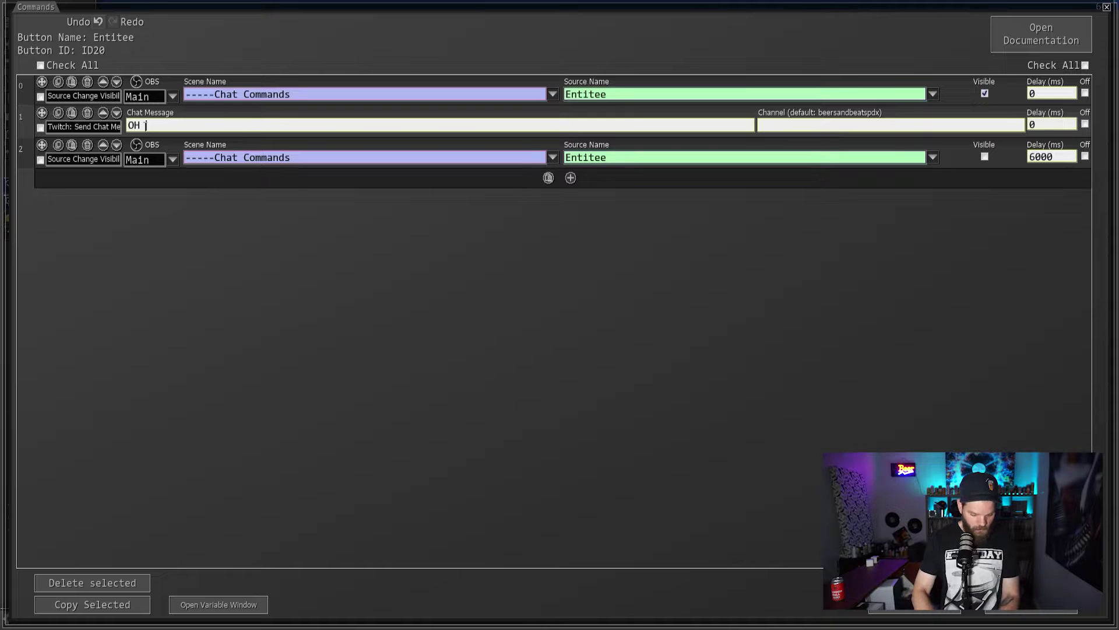
type("NO! @entitee ")
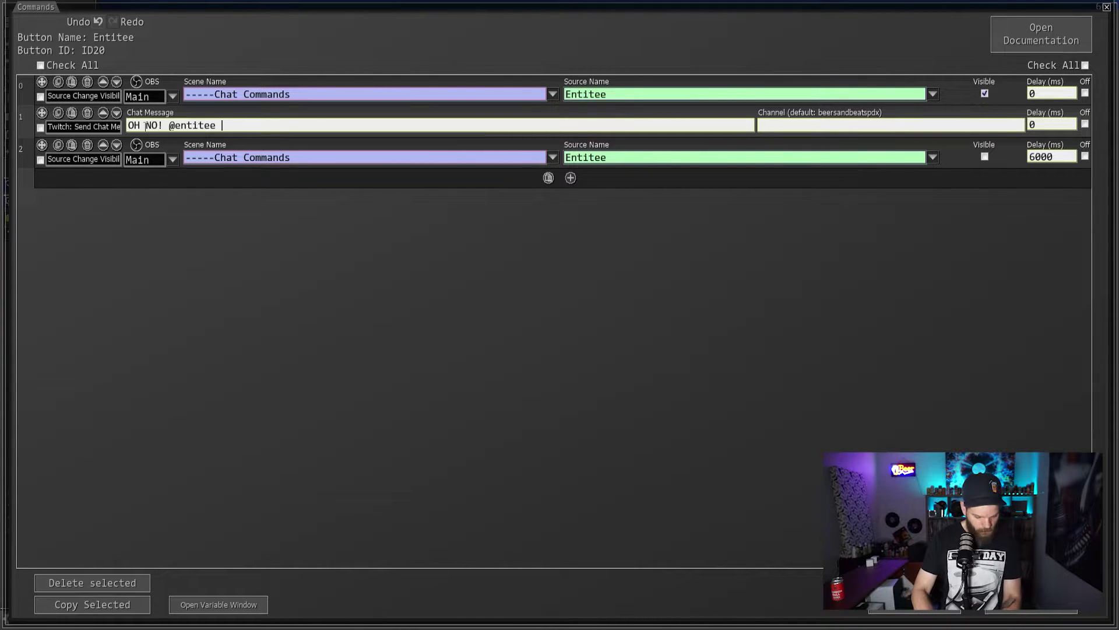
type("is firin' his lazors")
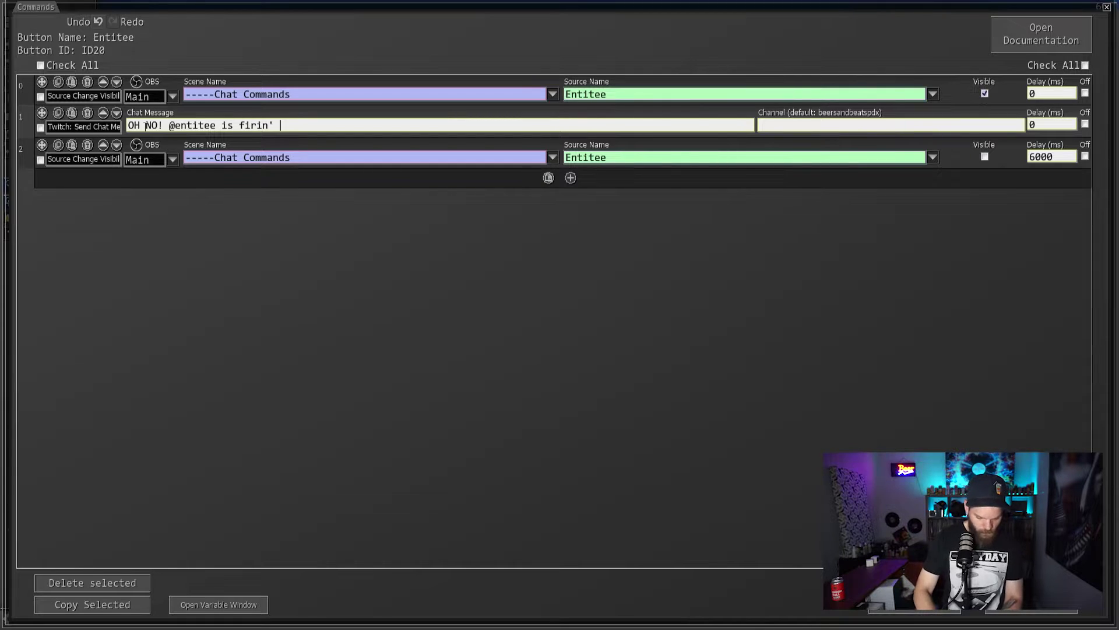
type("!")
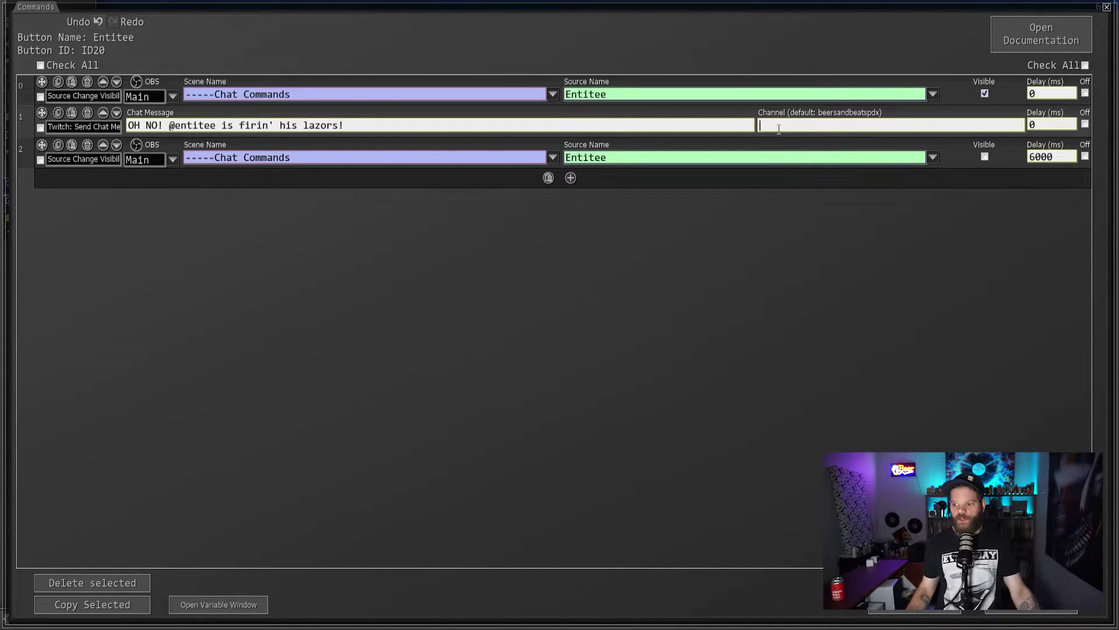
left_click(1049, 125)
key("BackSpace")
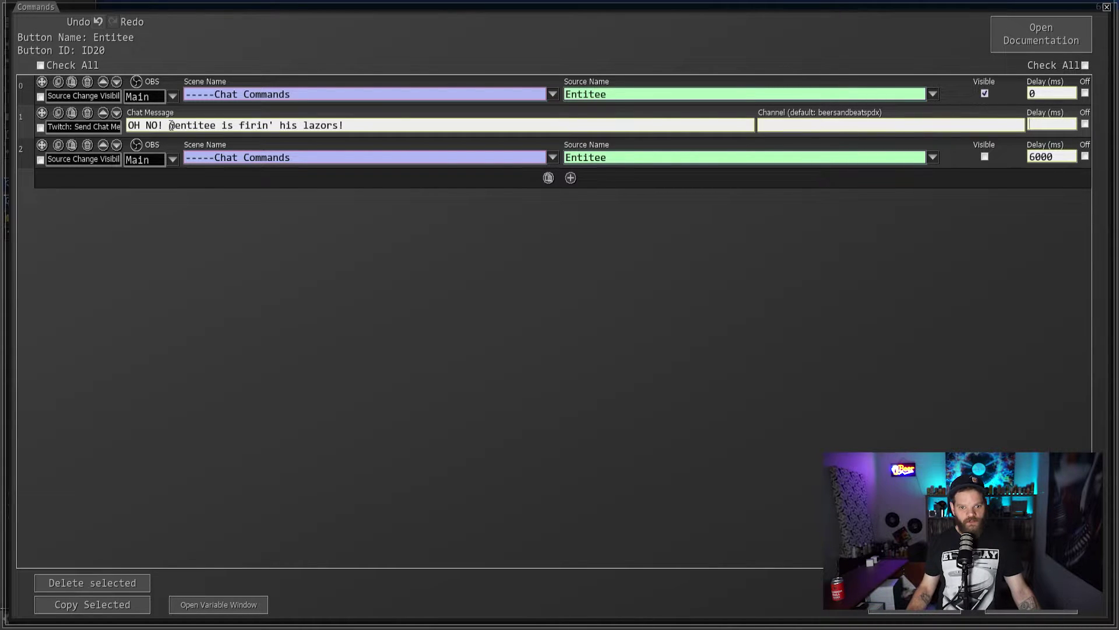
left_click_drag(170, 125, 216, 124)
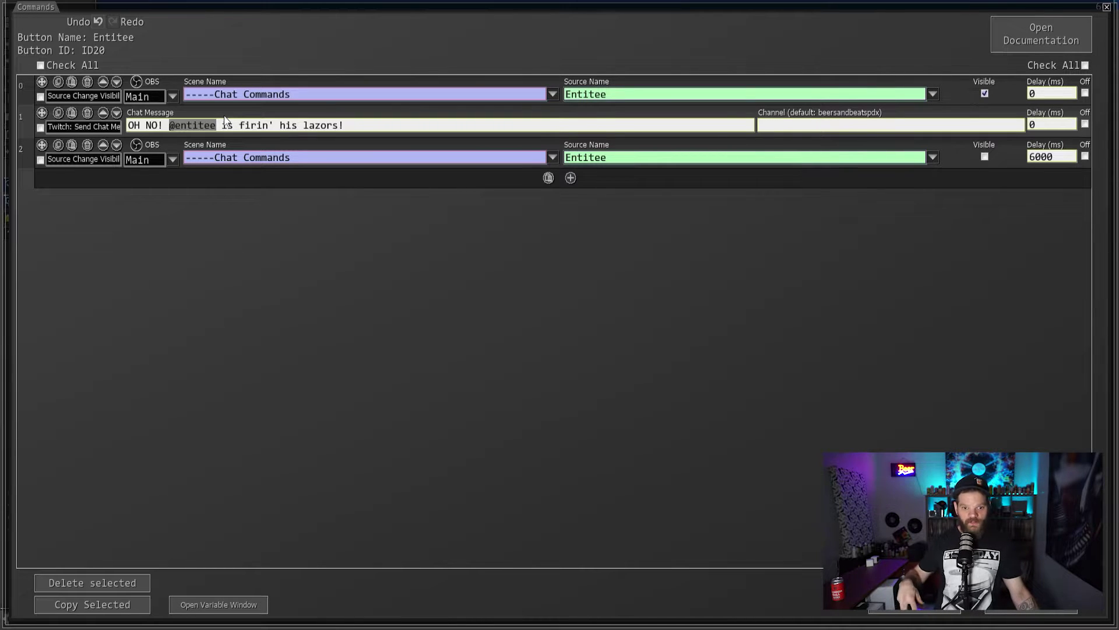
key("ctrl+s")
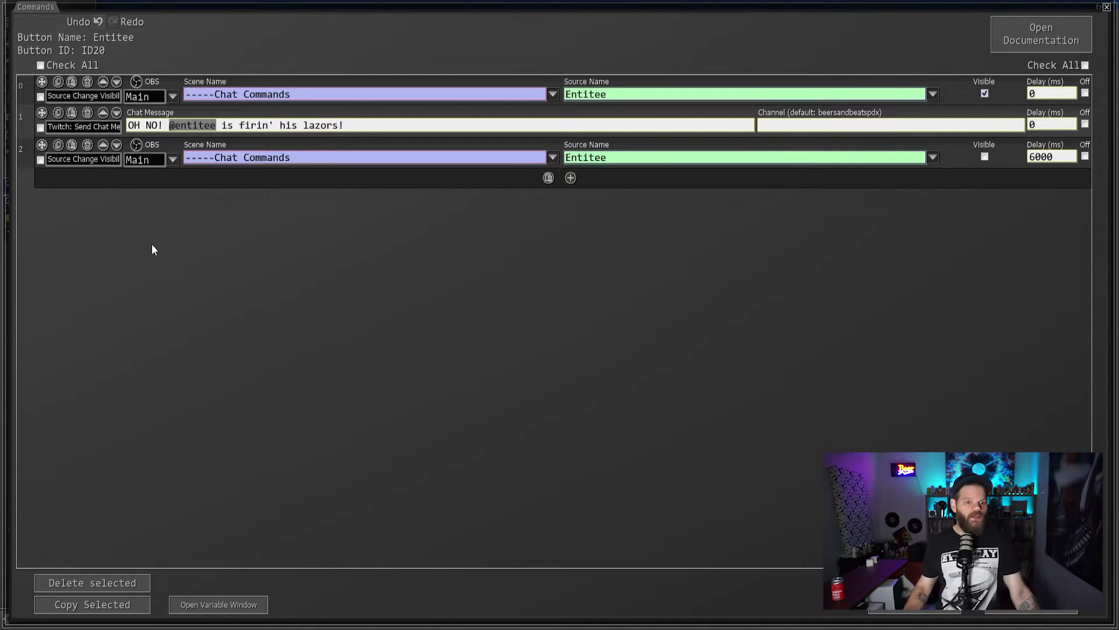
Add an Overtime command, clear its duration, and move it to the start of the command list
left_click(570, 177)
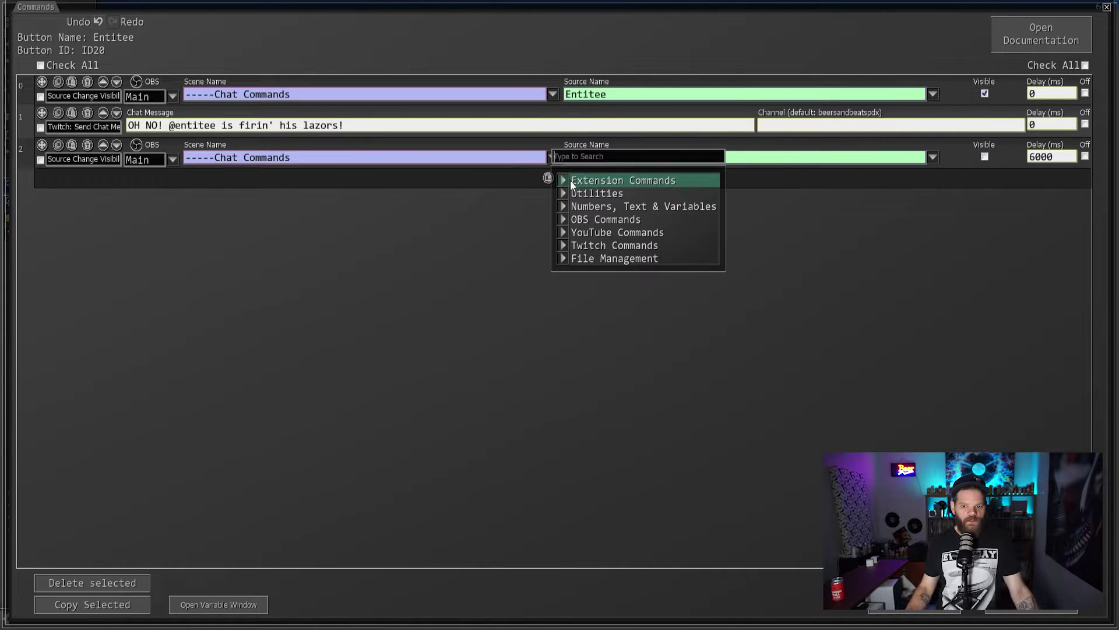
type("overtime")
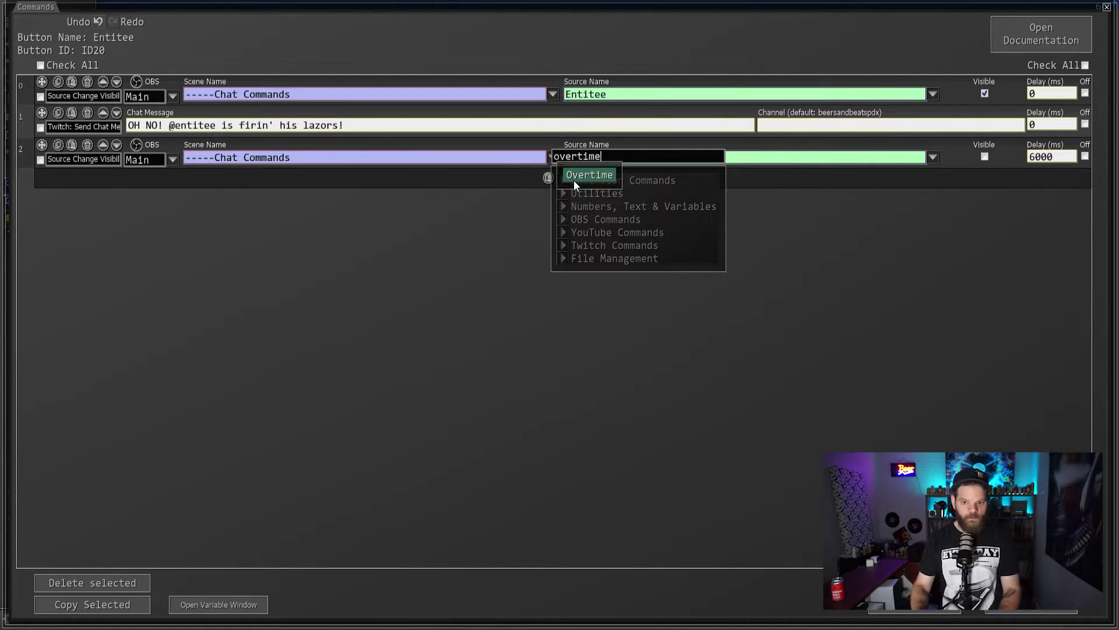
left_click(583, 175)
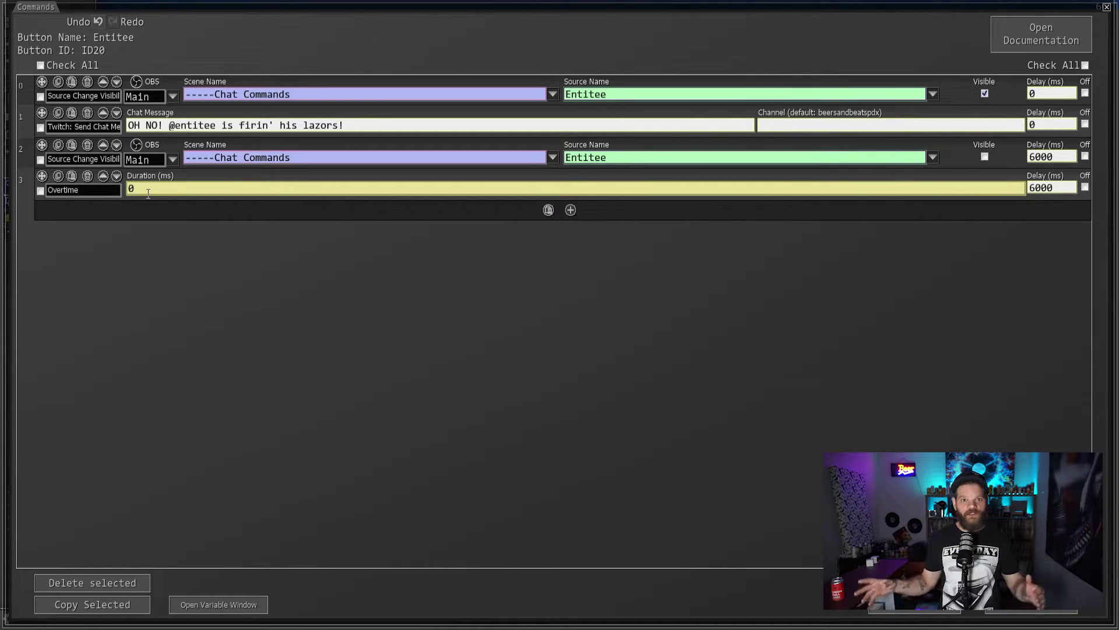
key("BackSpace")
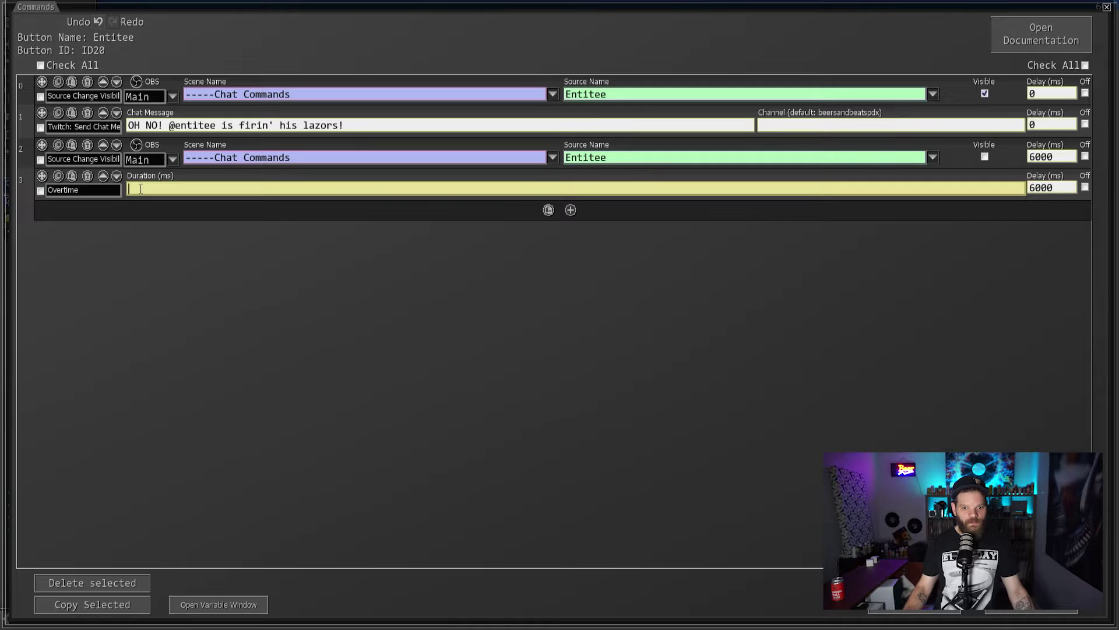
left_click_drag(46, 182, 64, 90)
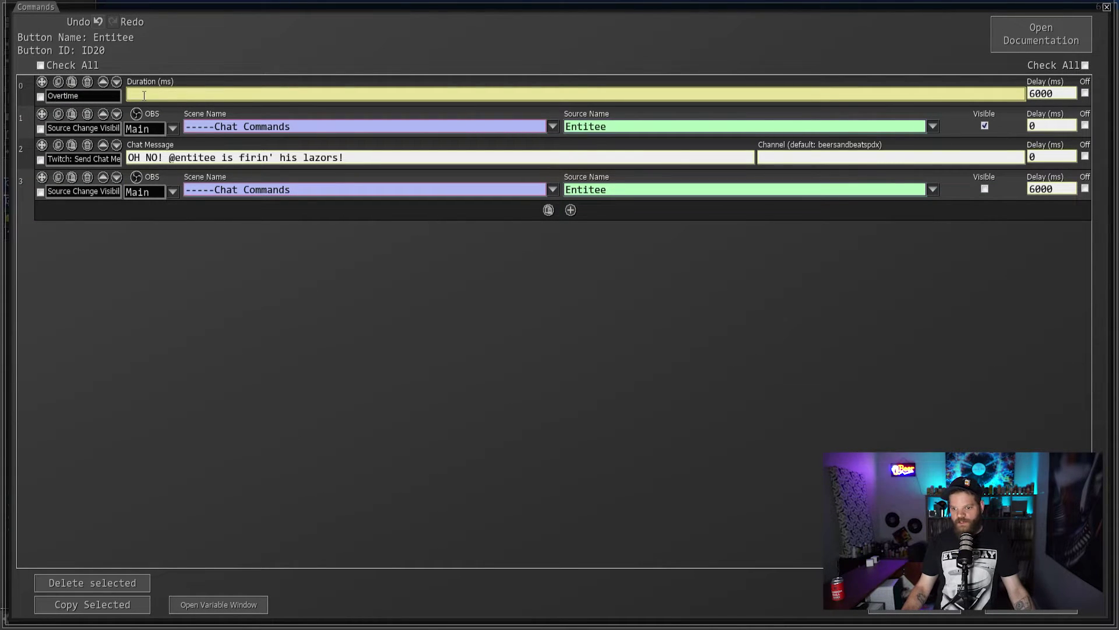
Set the Overtime command's duration to 8000 ms, clear its delay, and save the button
type("8000")
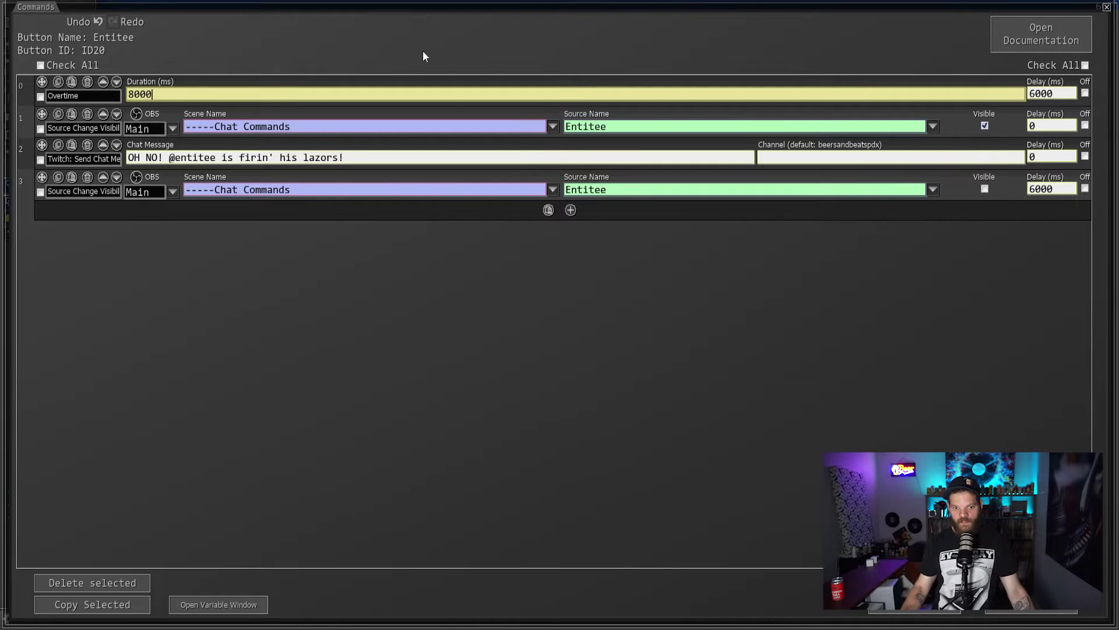
left_click_drag(1063, 93, 992, 90)
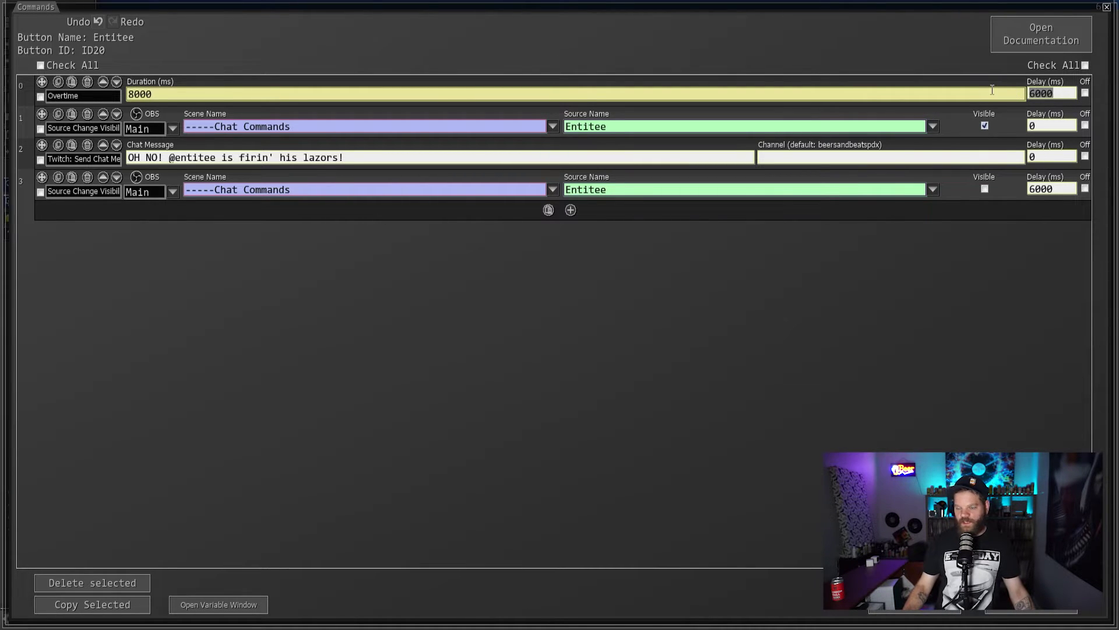
key("BackSpace")
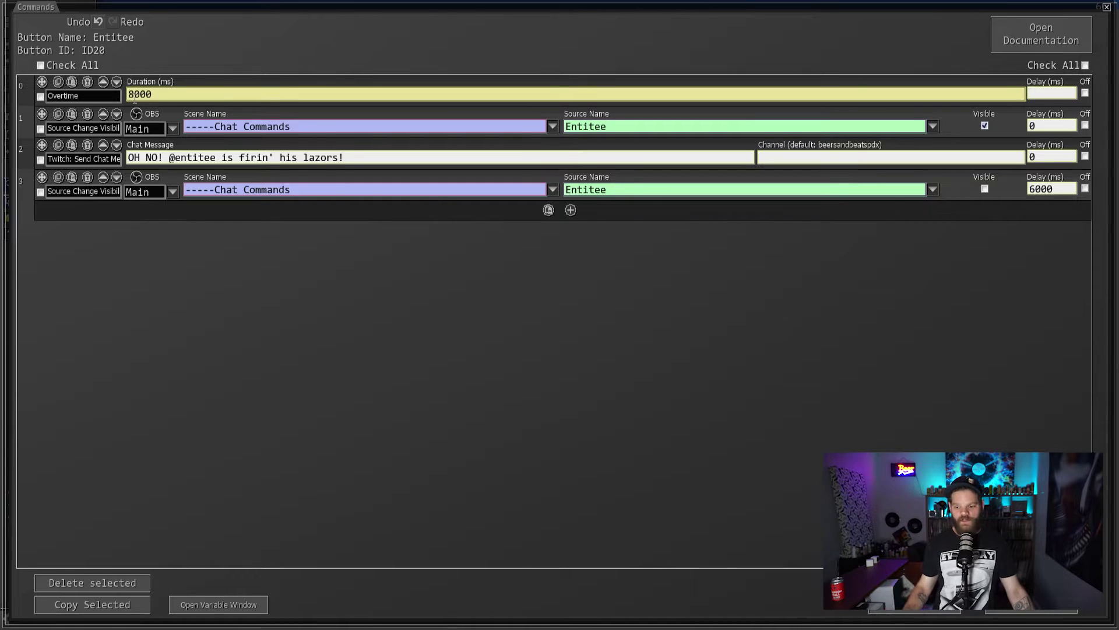
key("ctrl+s")
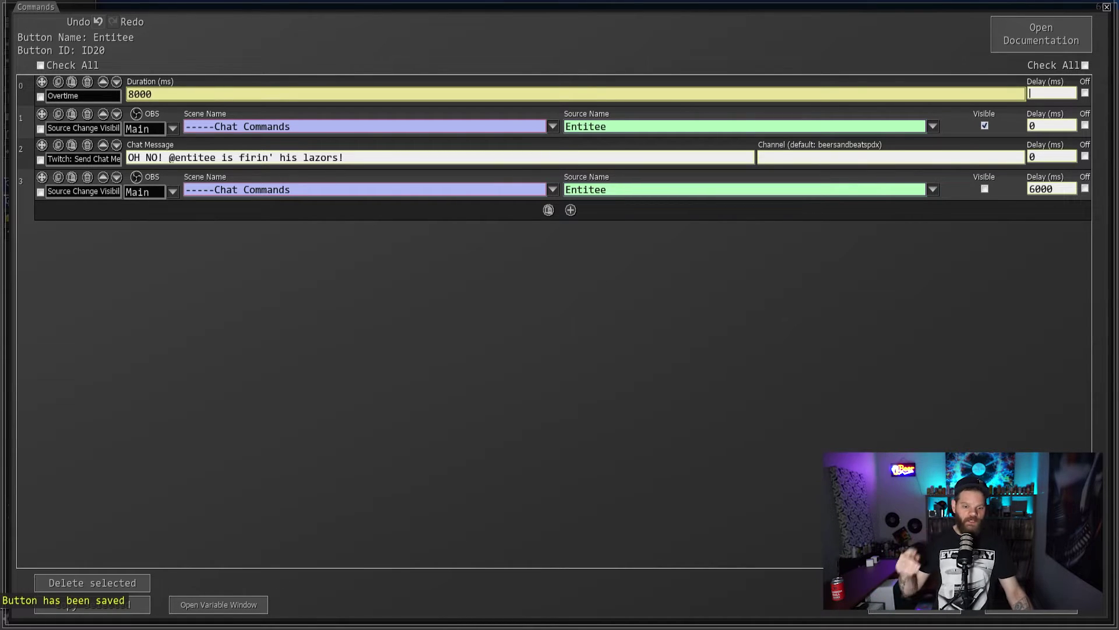
left_click(291, 627)
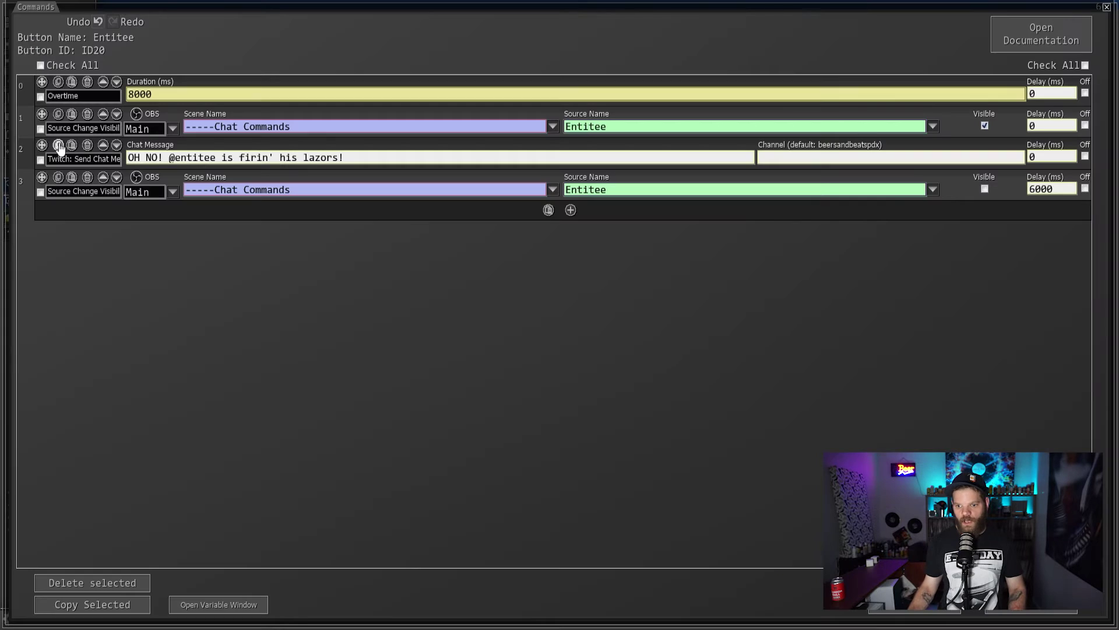
Duplicate the chat message command to the end of the list and change the copy's message to "lazors are on cooldown for recharge!"
left_click(58, 145)
left_click(548, 210)
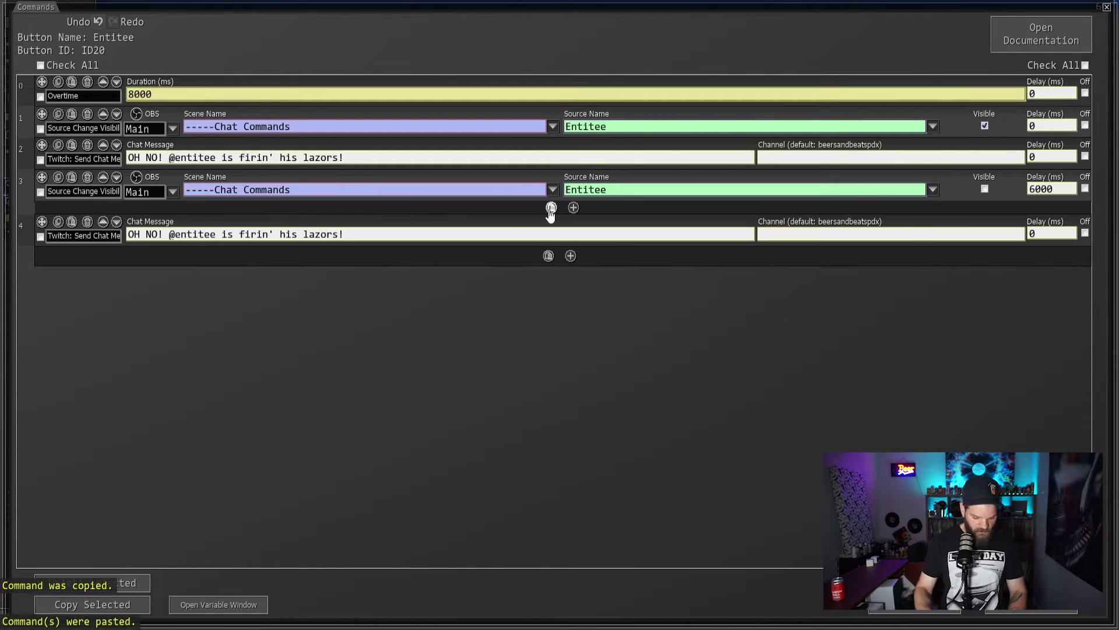
left_click_drag(361, 222, 2, 229)
type("lazor")
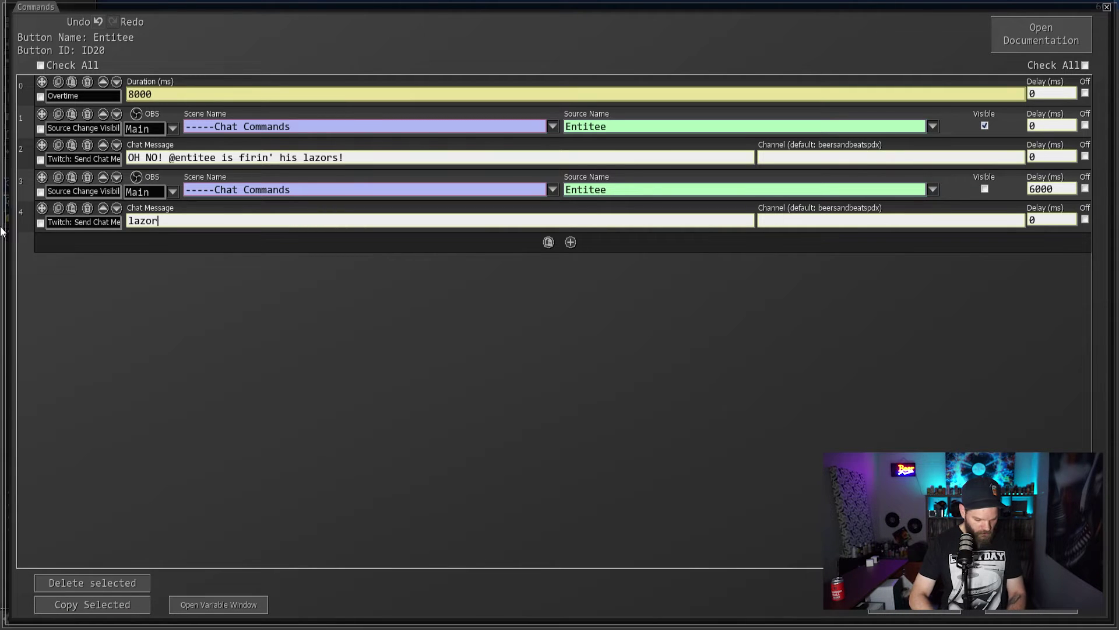
key("ctrl+BackSpace")
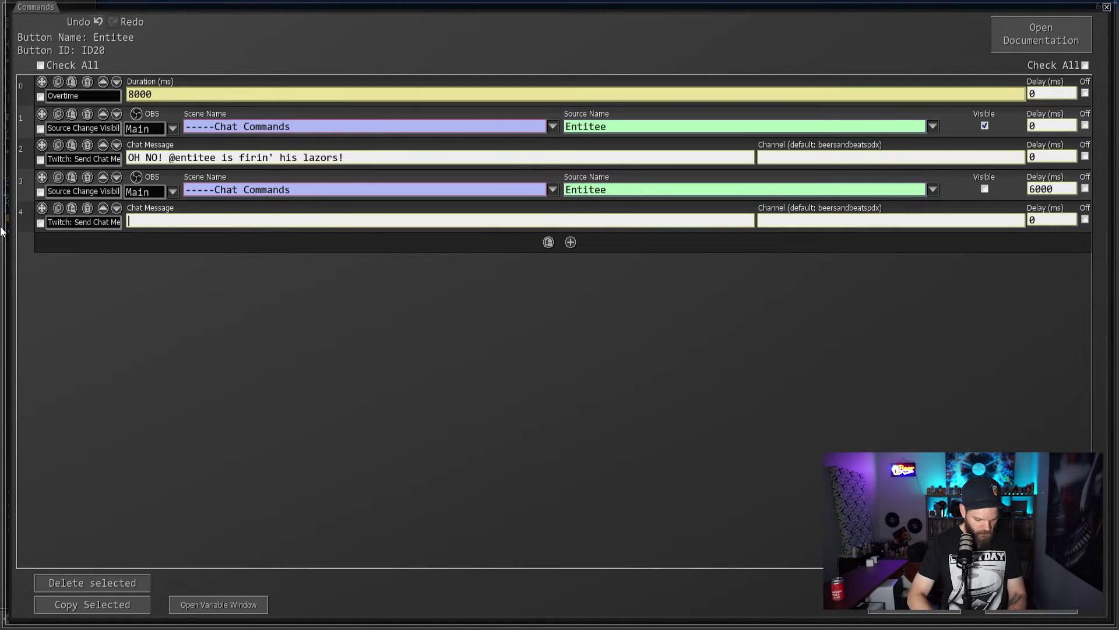
type("lazors are ")
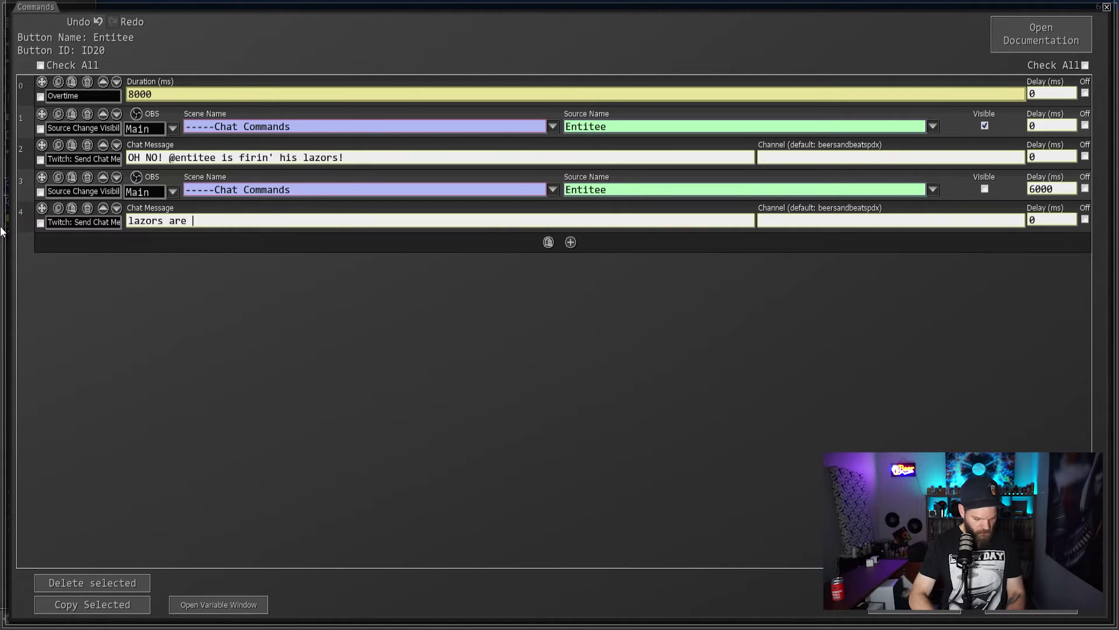
type("on cooldown for")
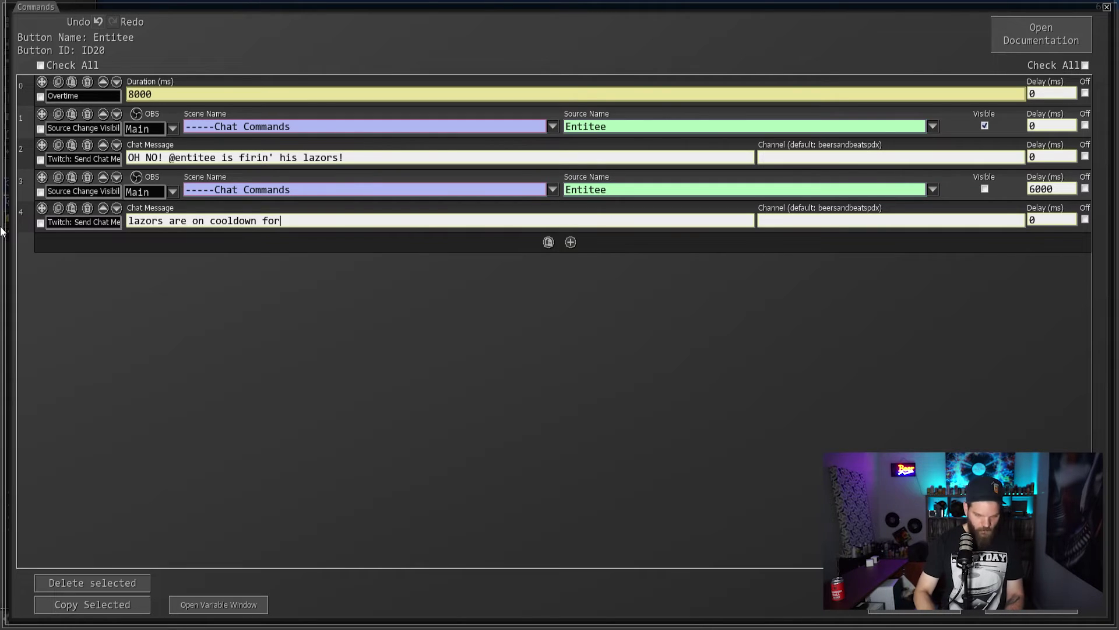
type(" recharge!")
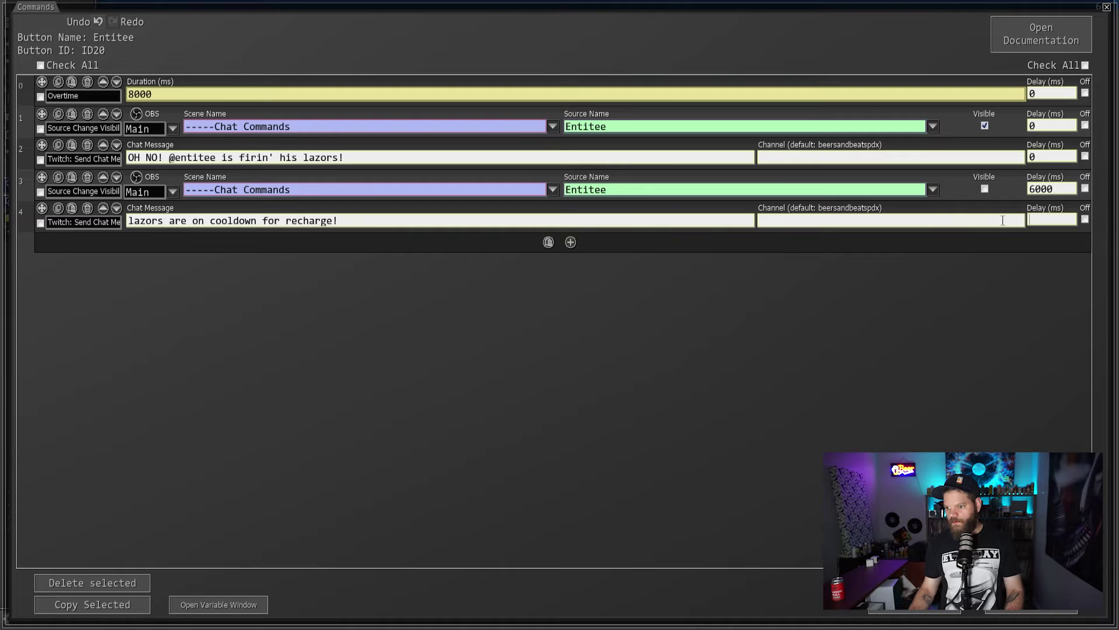
Set the delay of the cooldown chat message command to 6000 ms
type("600")
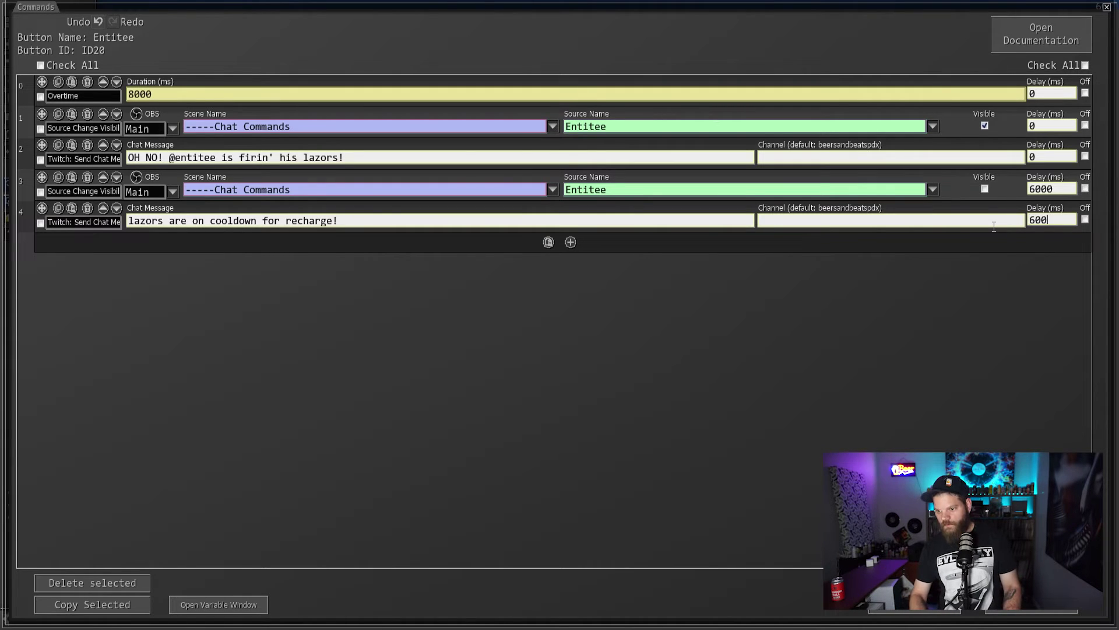
key("BackSpace")
key("BackSpace")
key("BackSpace")
key("BackSpace")
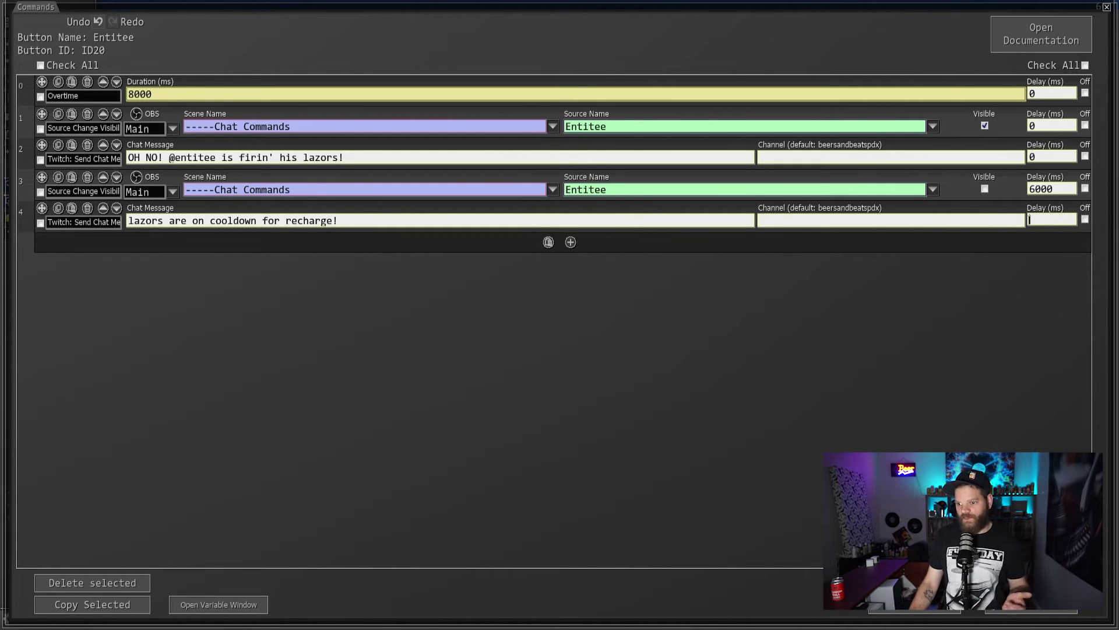
type("6000")
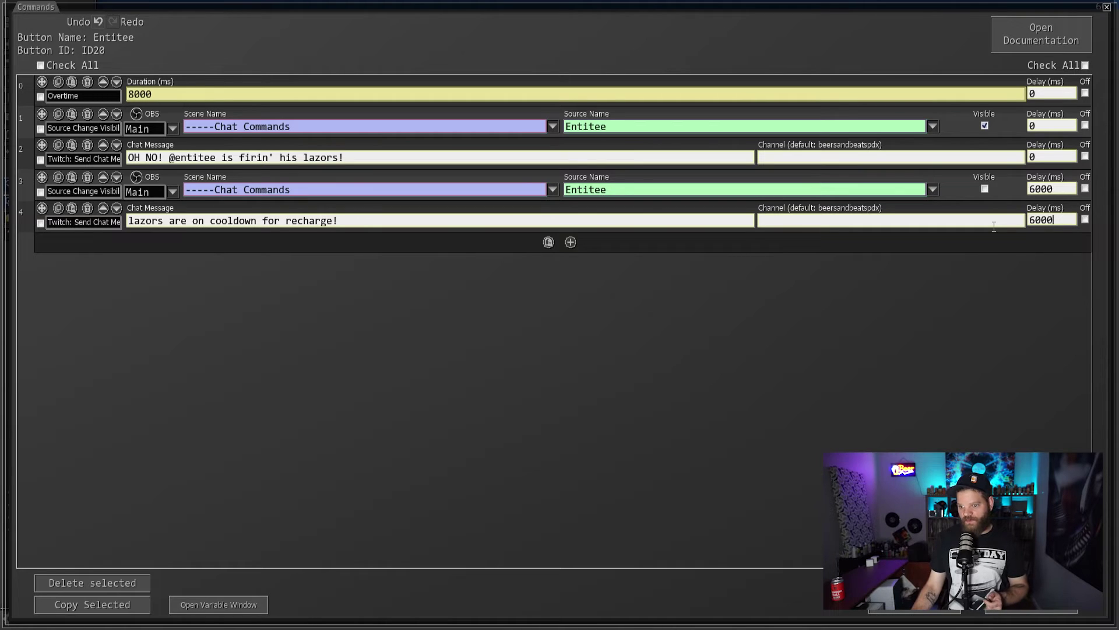
Paste another copy of the chat message command at the end and change its message to "Lazor recharge complete! Type !entitee to fire!"
left_click(548, 242)
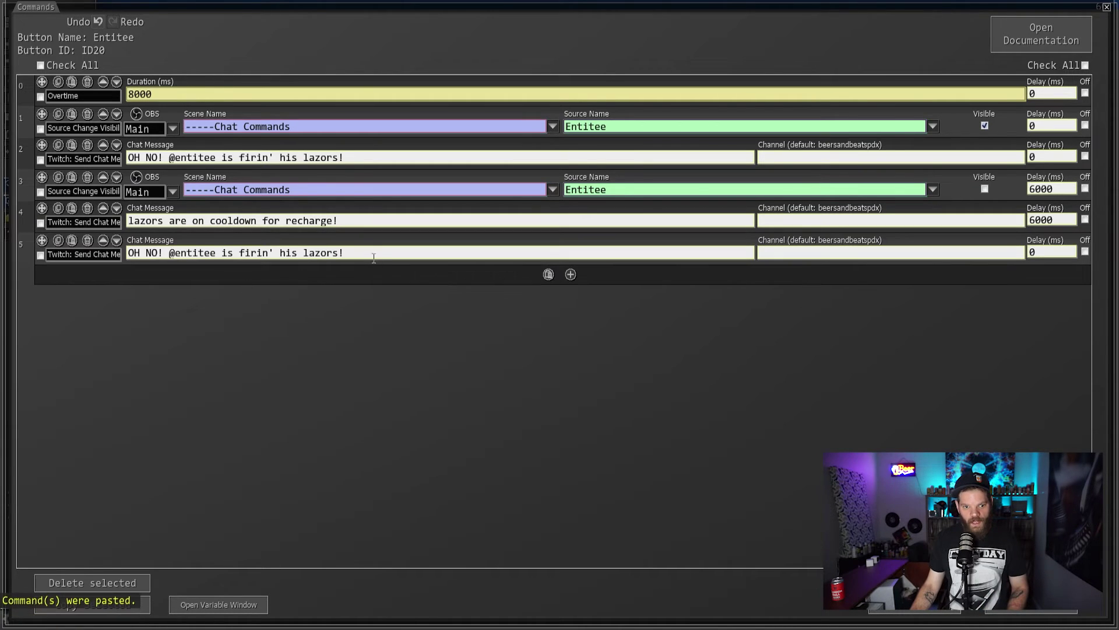
type("Lazo")
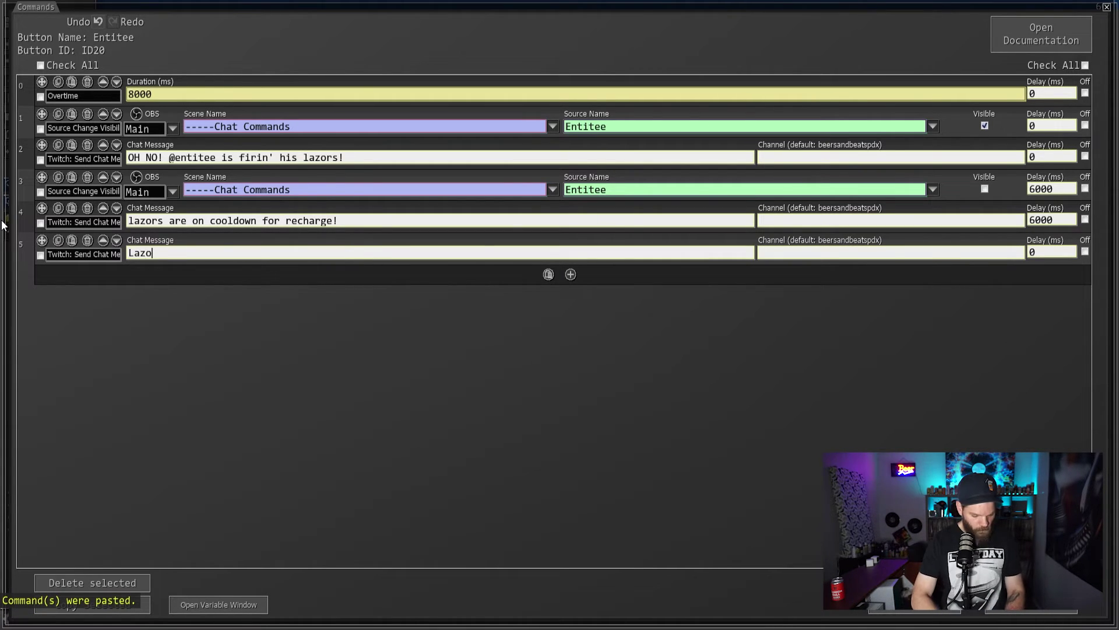
type("r recharge compl")
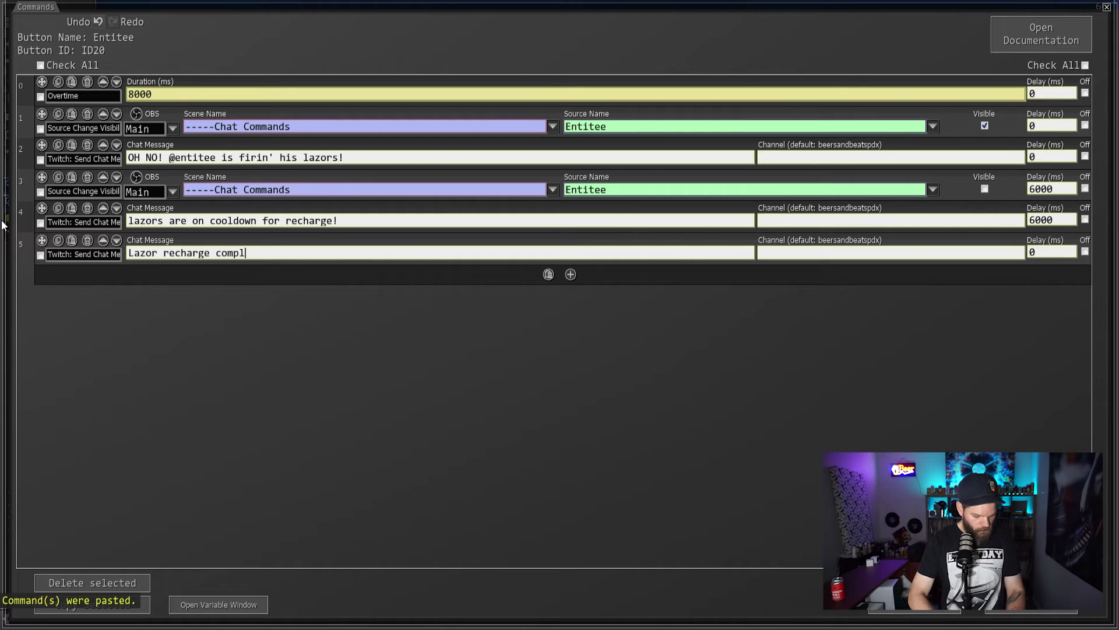
type("ete! T")
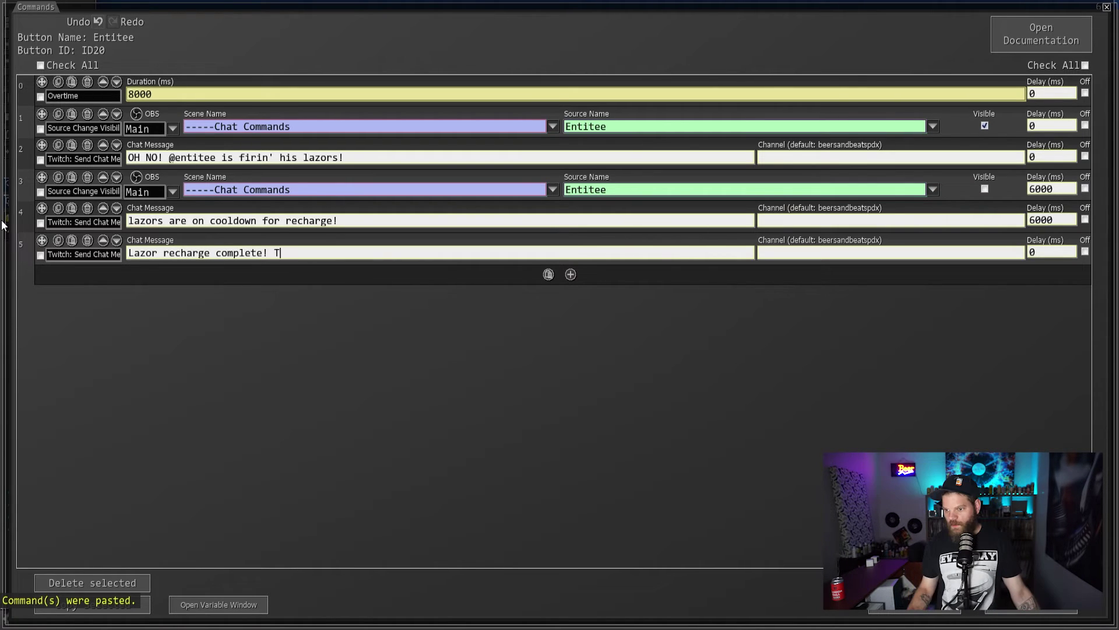
type("ype !")
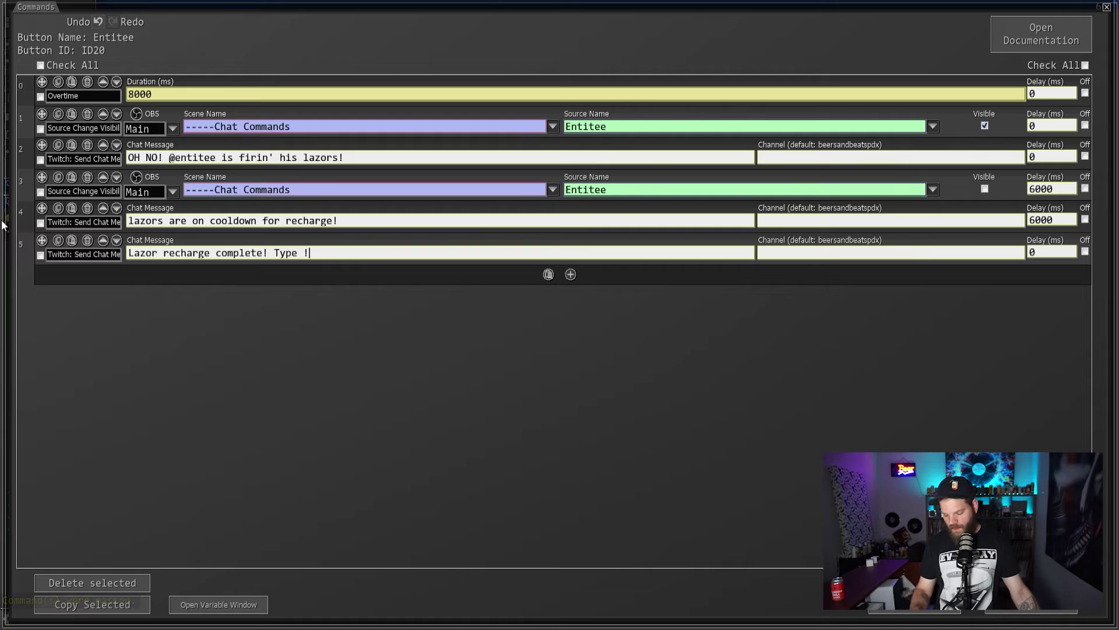
type("entitee to fire!")
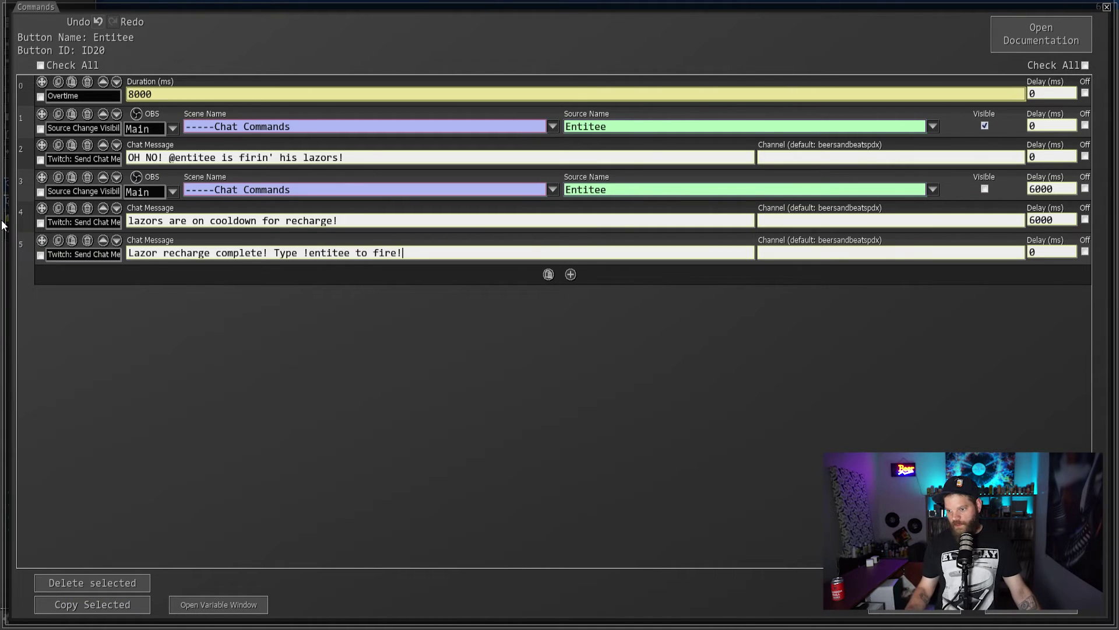
Set the recharge-complete message's delay to 7999 ms, then save the button's commands and the Chat Commands deck
left_click(1048, 252)
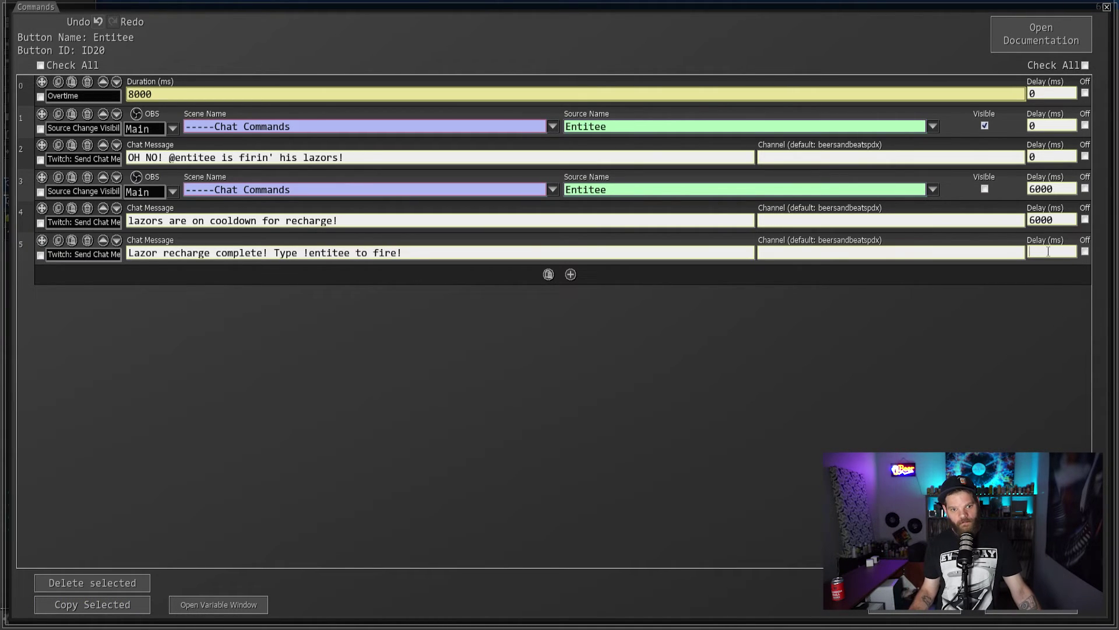
type("7999")
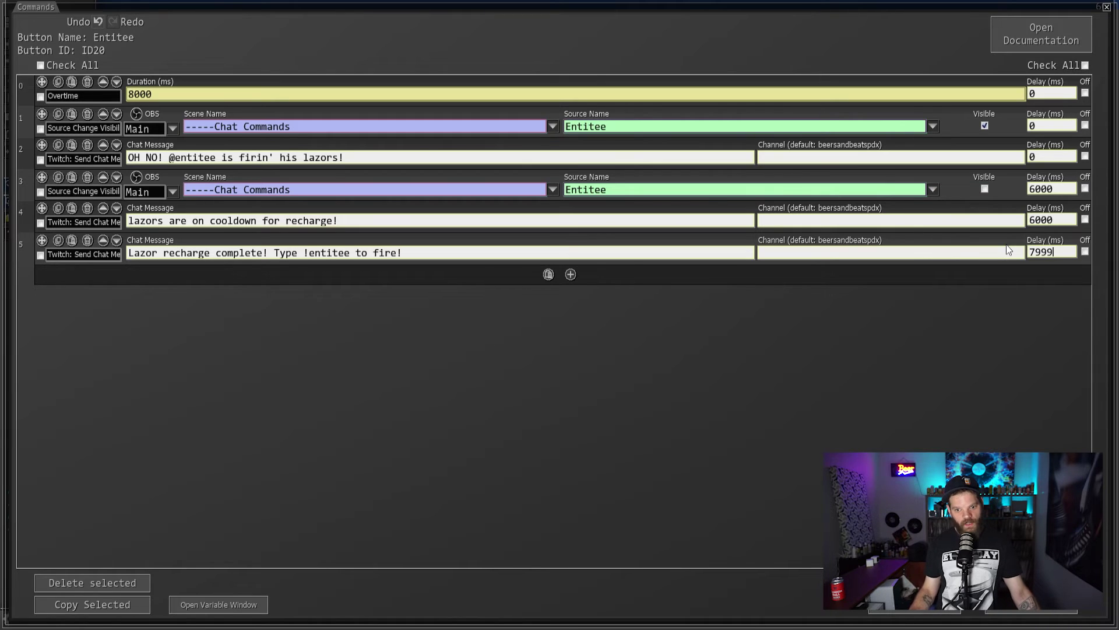
left_click(1031, 605)
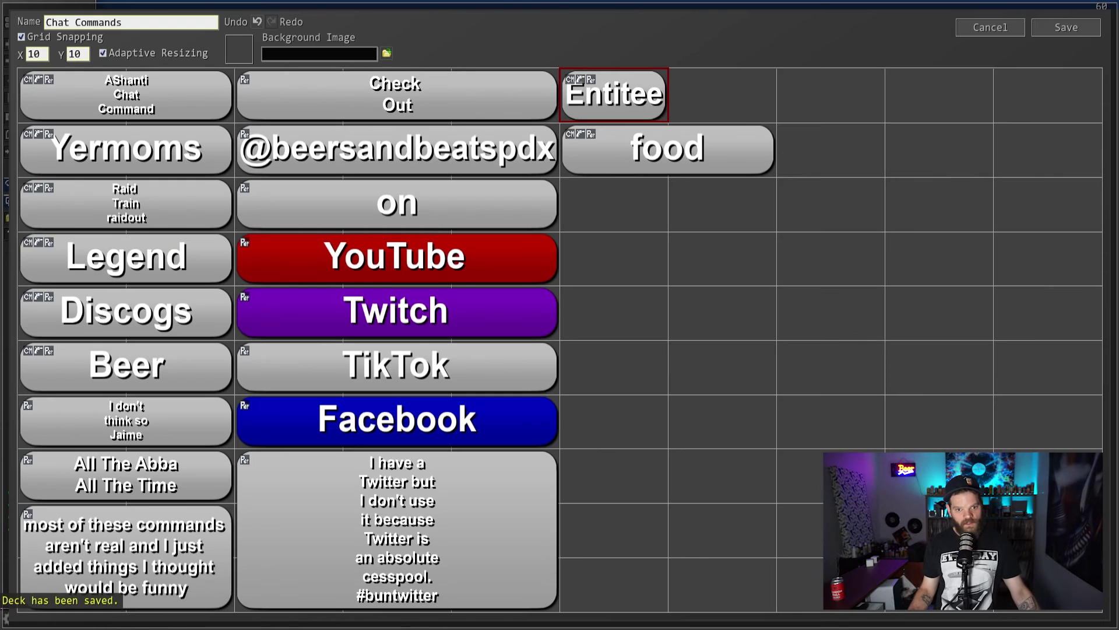
left_click(1066, 27)
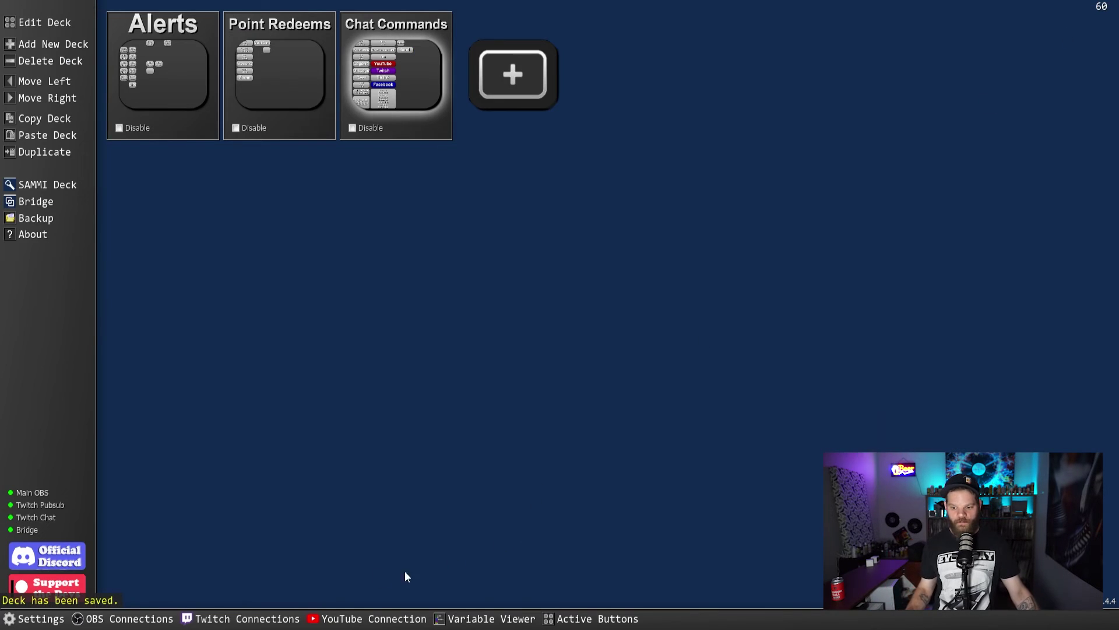